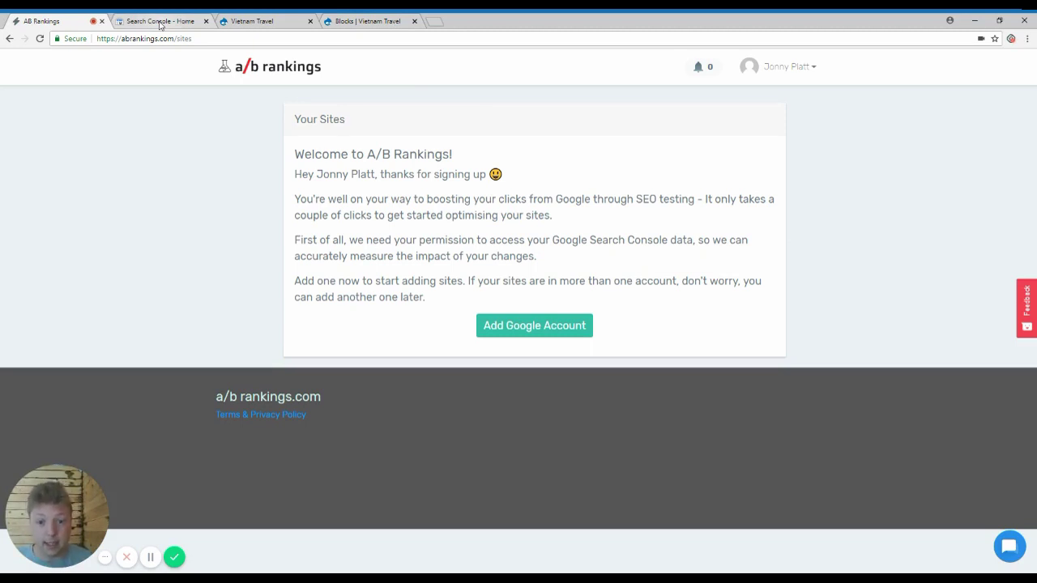
# Step: Add the Google account and allow abrankings.com access to its Analytics and Search Console data
pyautogui.click(529, 326)
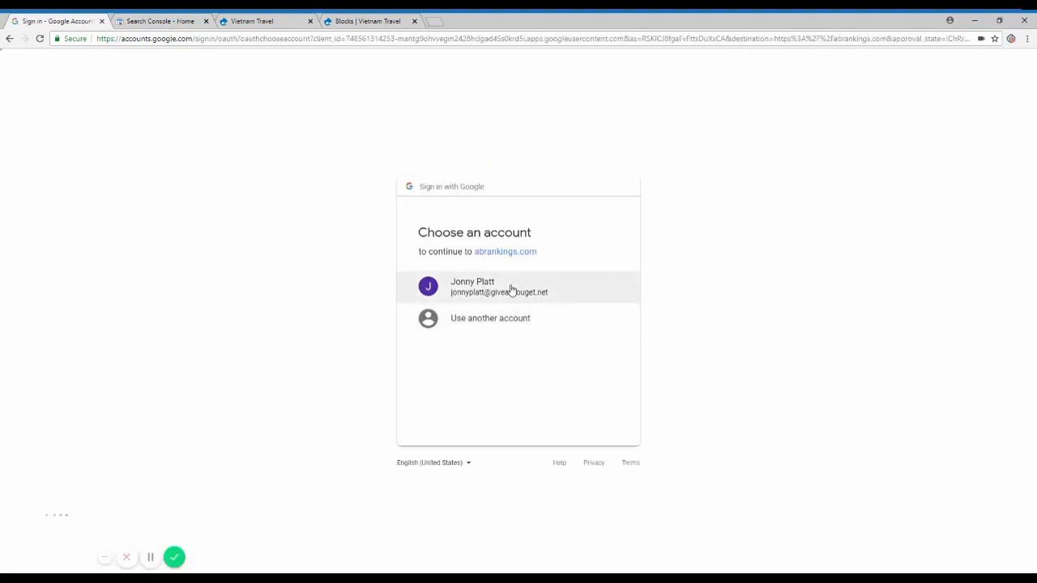
pyautogui.click(510, 290)
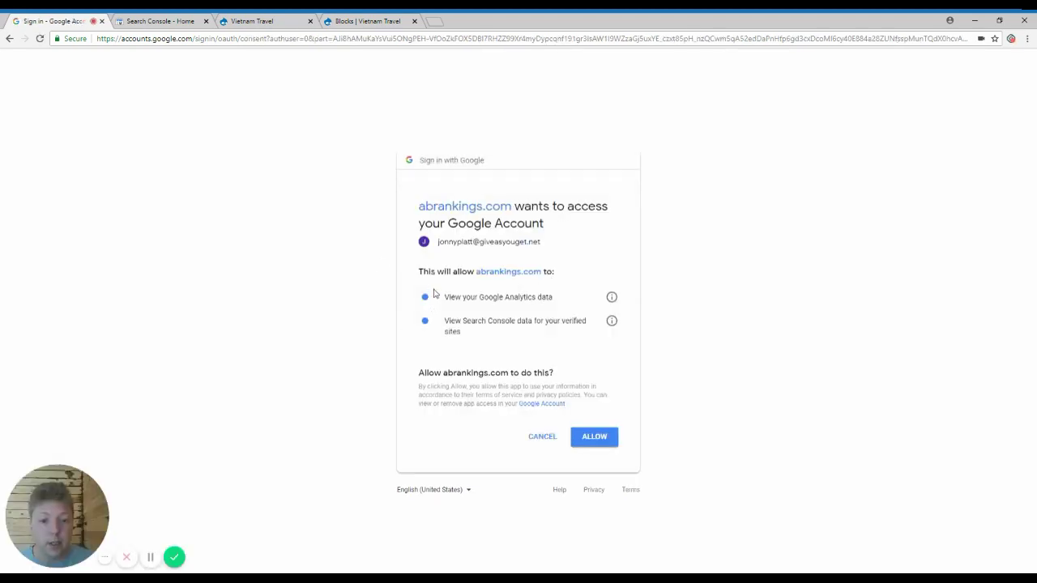
pyautogui.moveTo(433, 292); pyautogui.dragTo(461, 338)
pyautogui.click(478, 341)
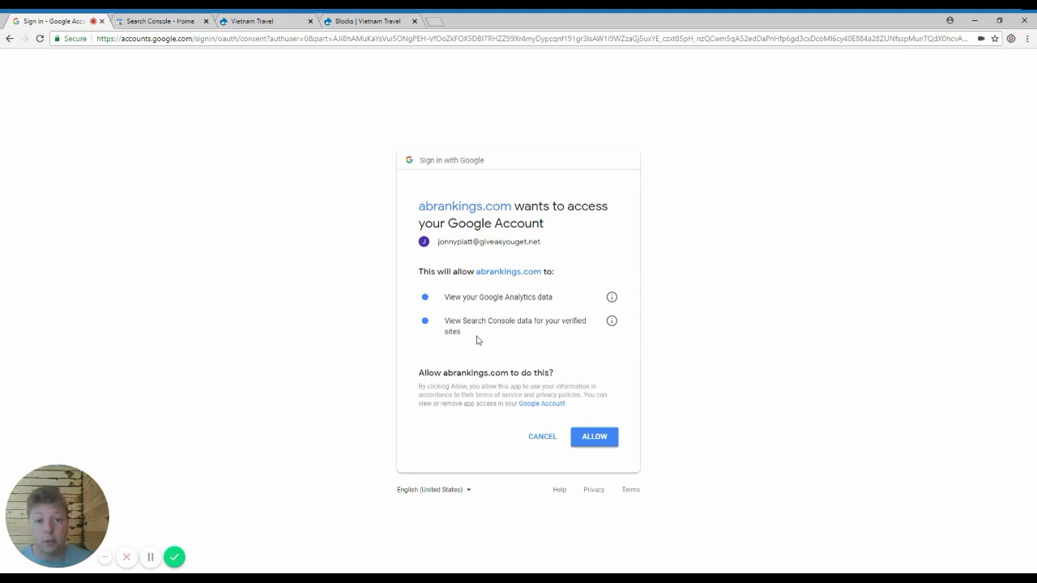
pyautogui.click(599, 445)
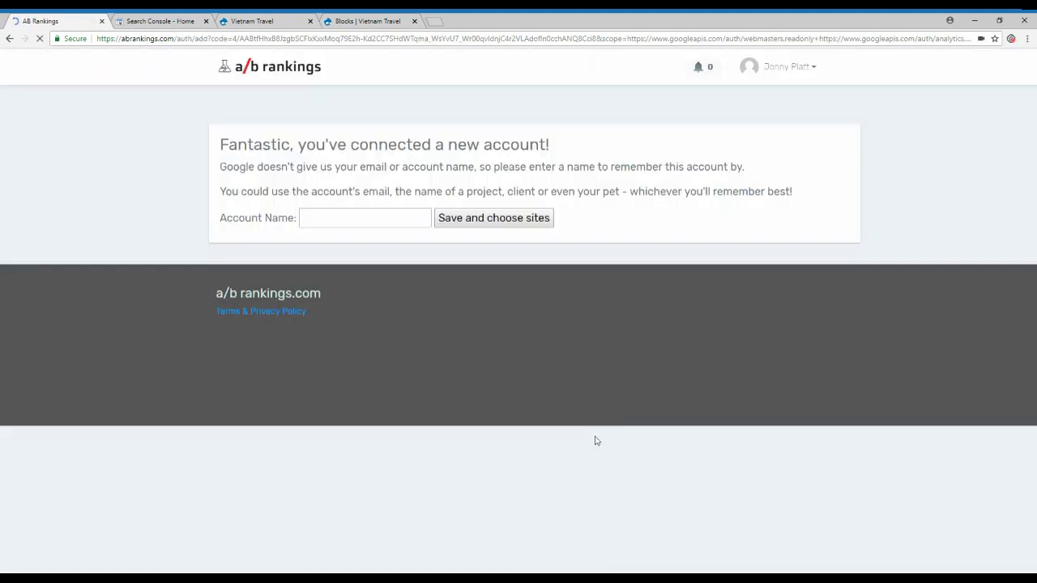
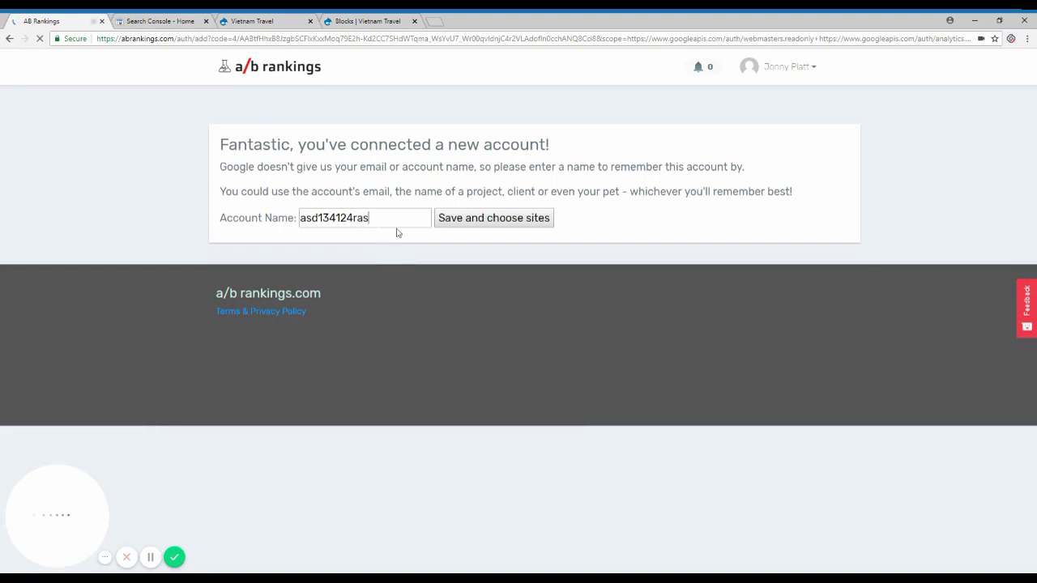
pyautogui.hotkey('ctrl', 'a')
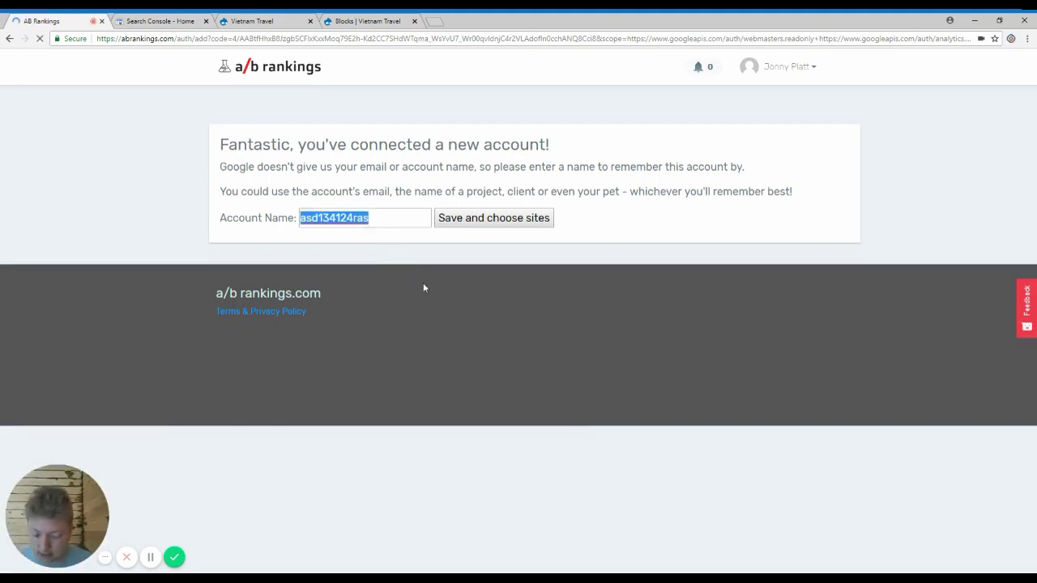
pyautogui.press('BackSpace')
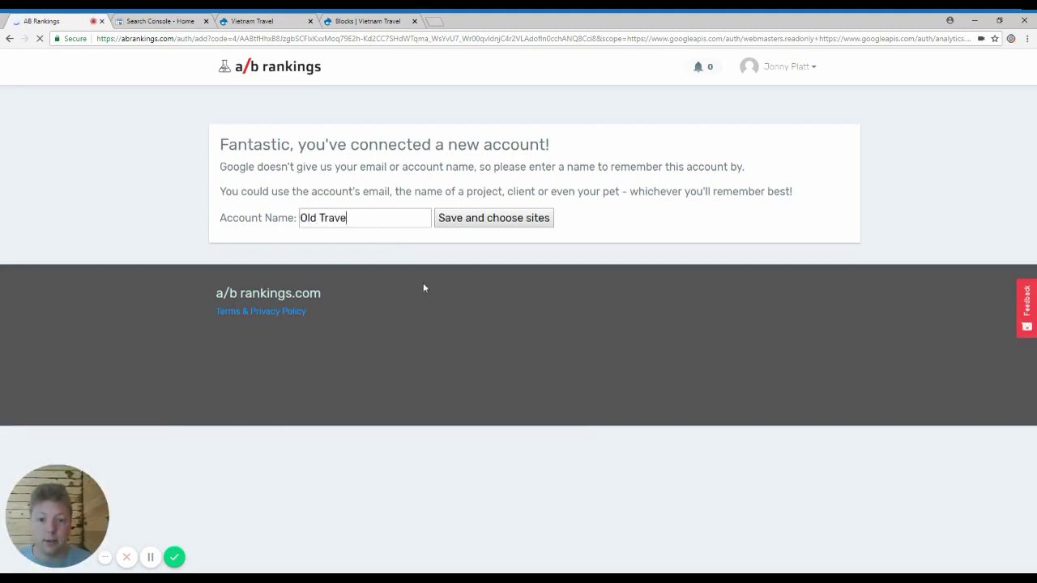
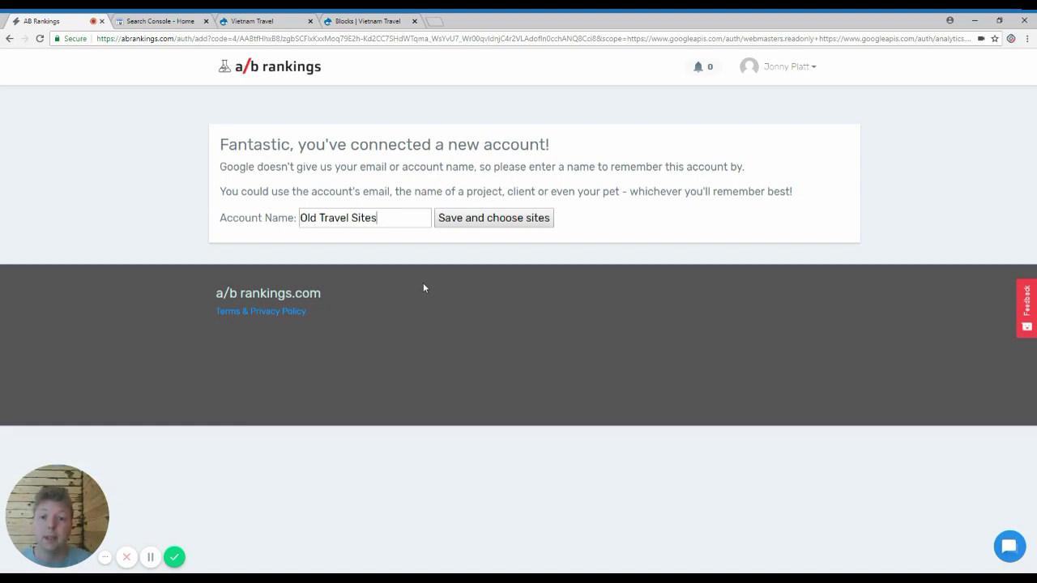
pyautogui.click(528, 219)
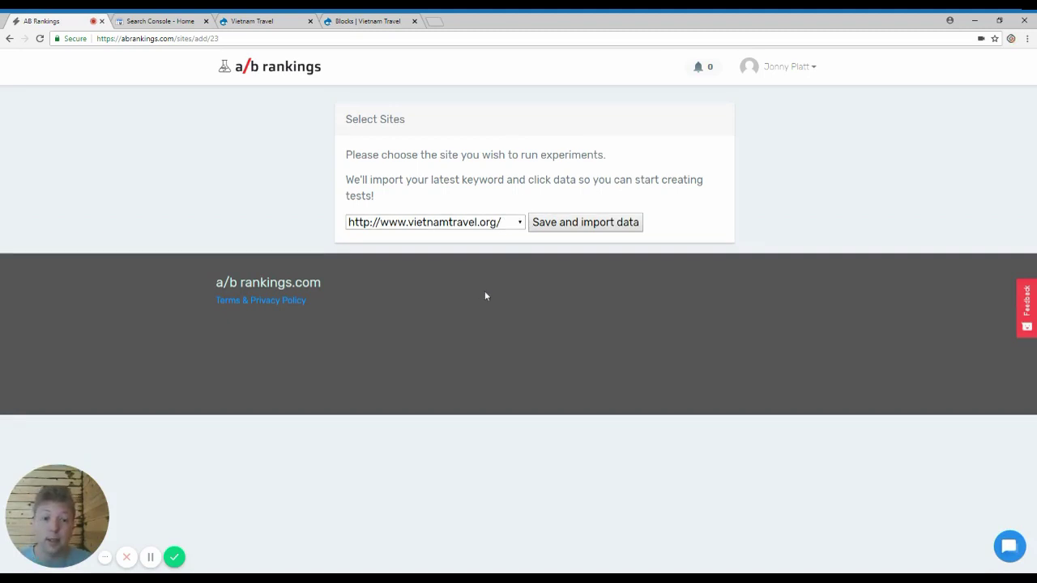
pyautogui.click(559, 225)
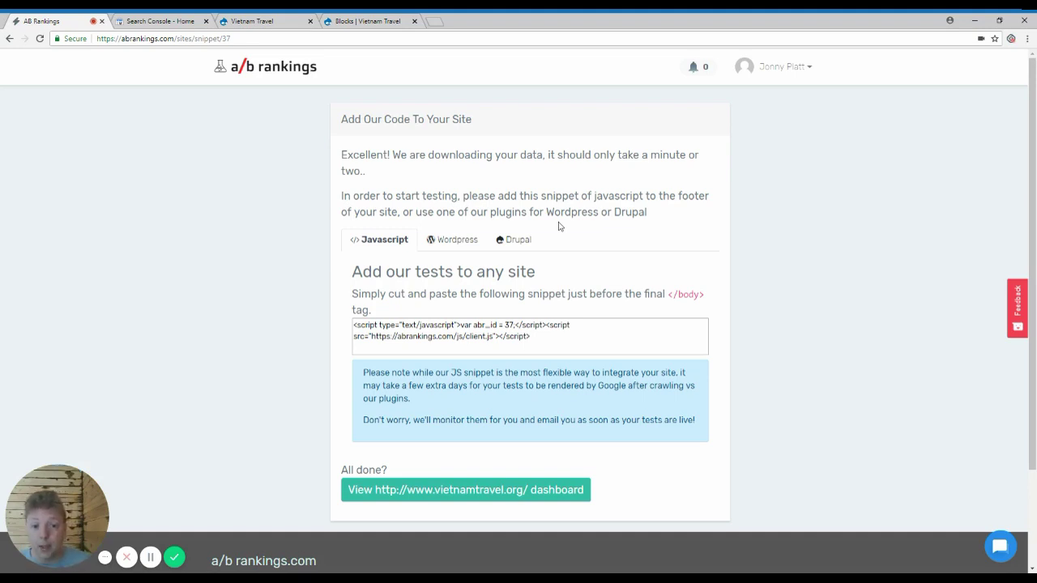
# Step: Compare the WordPress and Drupal install options, ending on the WordPress plugin instructions
pyautogui.click(448, 245)
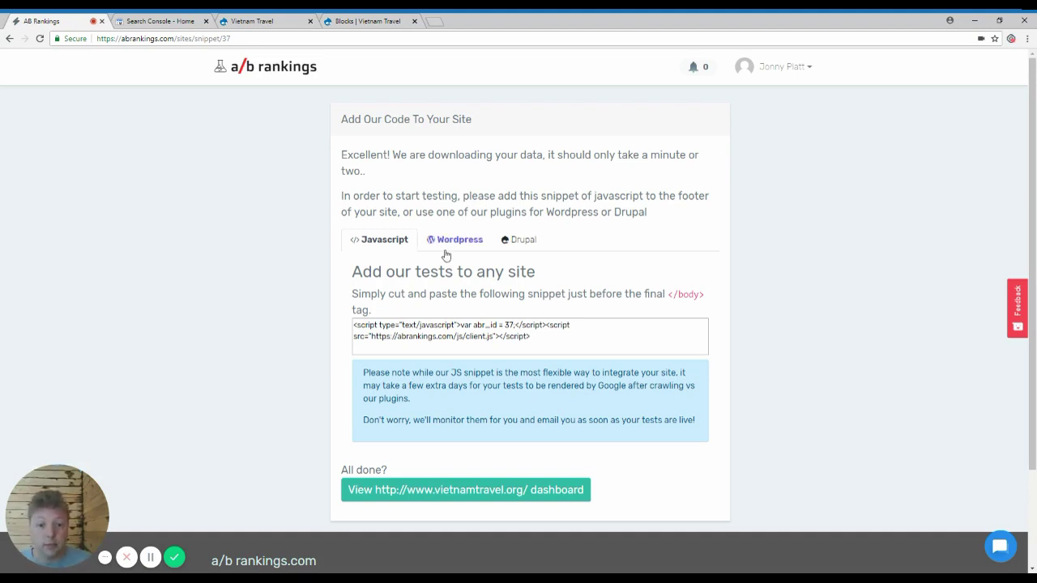
pyautogui.click(506, 246)
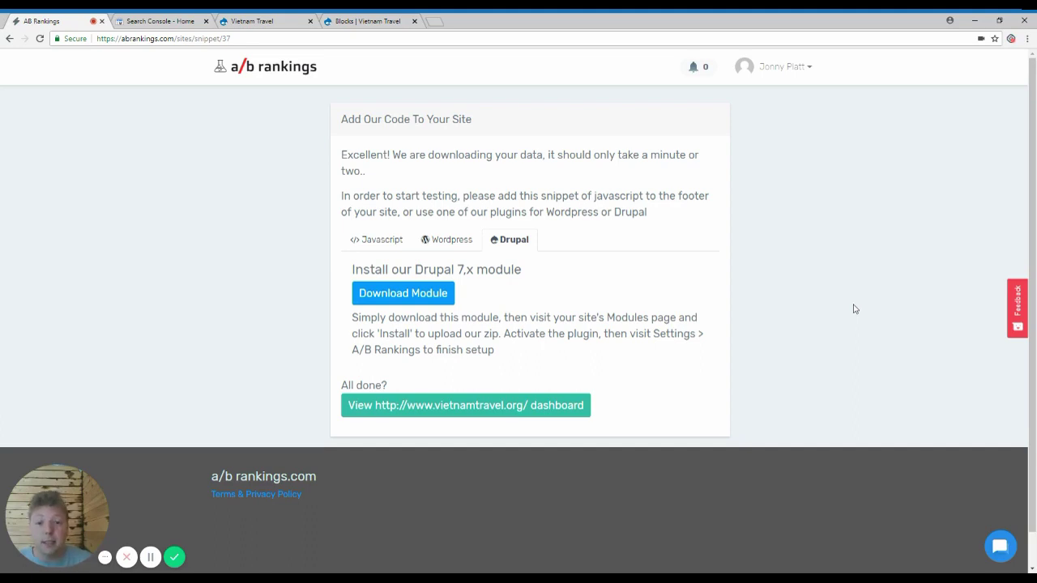
pyautogui.click(463, 242)
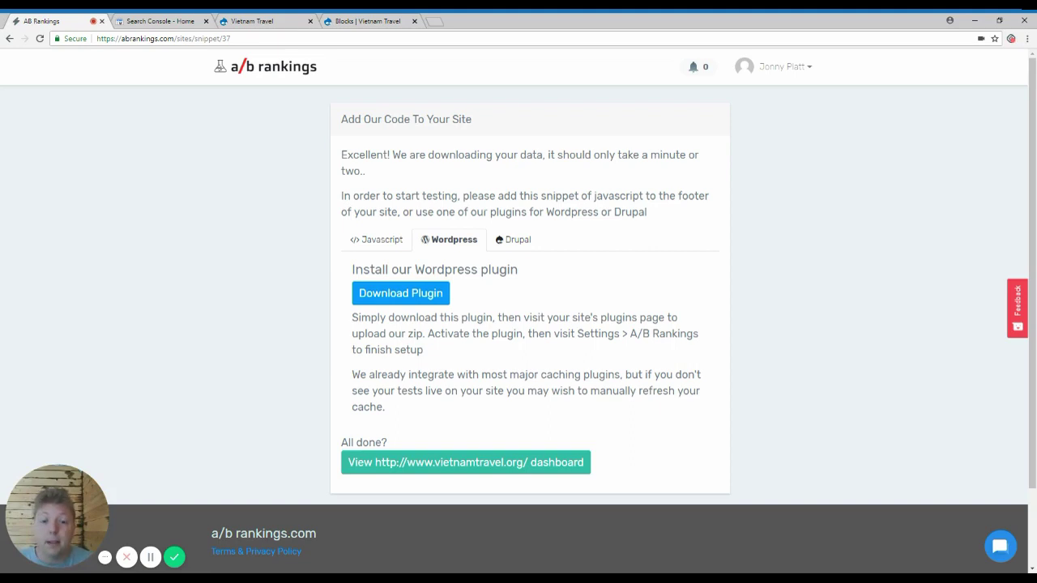
# Step: Switch the add-code page back to the JavaScript snippet for pasting before the closing body tag
pyautogui.click(369, 240)
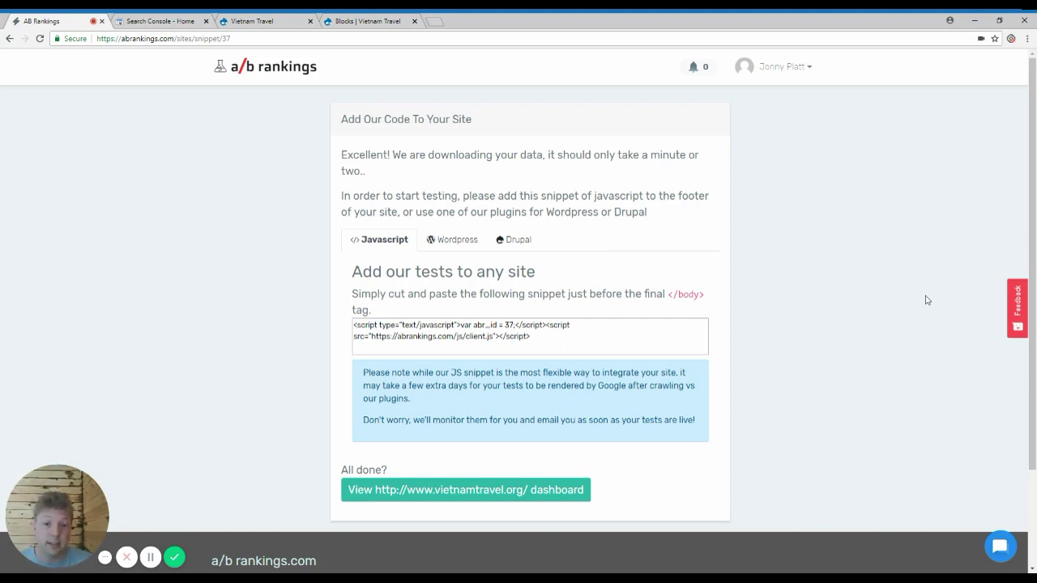
pyautogui.click(243, 21)
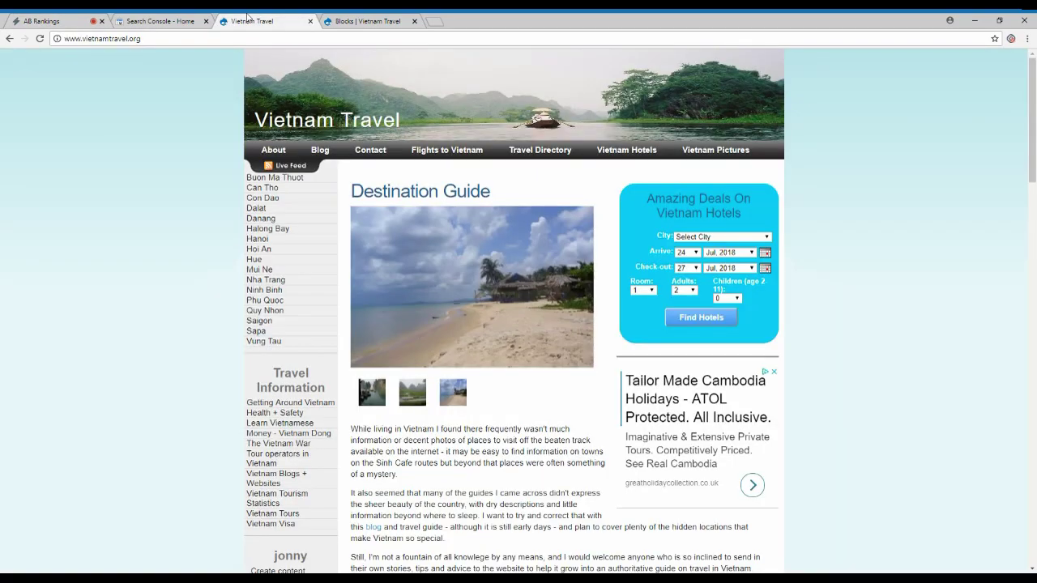
pyautogui.scroll(-15, 125, 126)
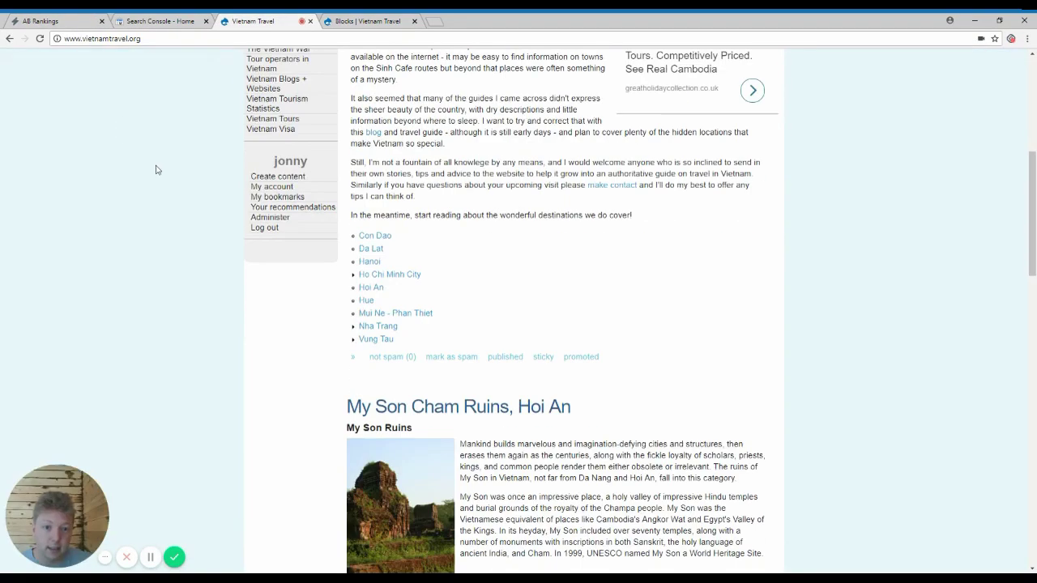
pyautogui.scroll(-10, 151, 194)
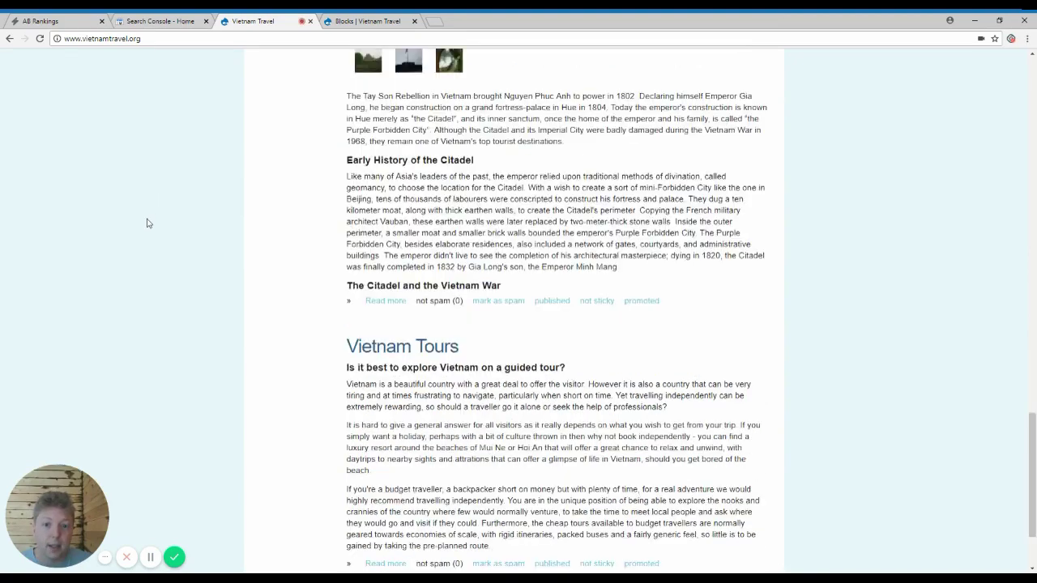
pyautogui.scroll(20, 147, 223)
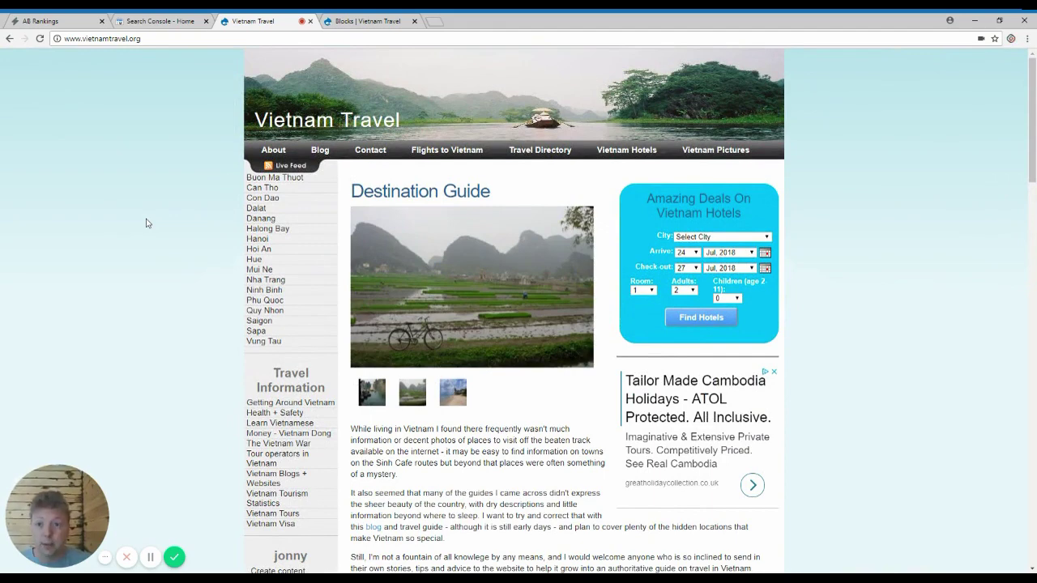
pyautogui.click(60, 25)
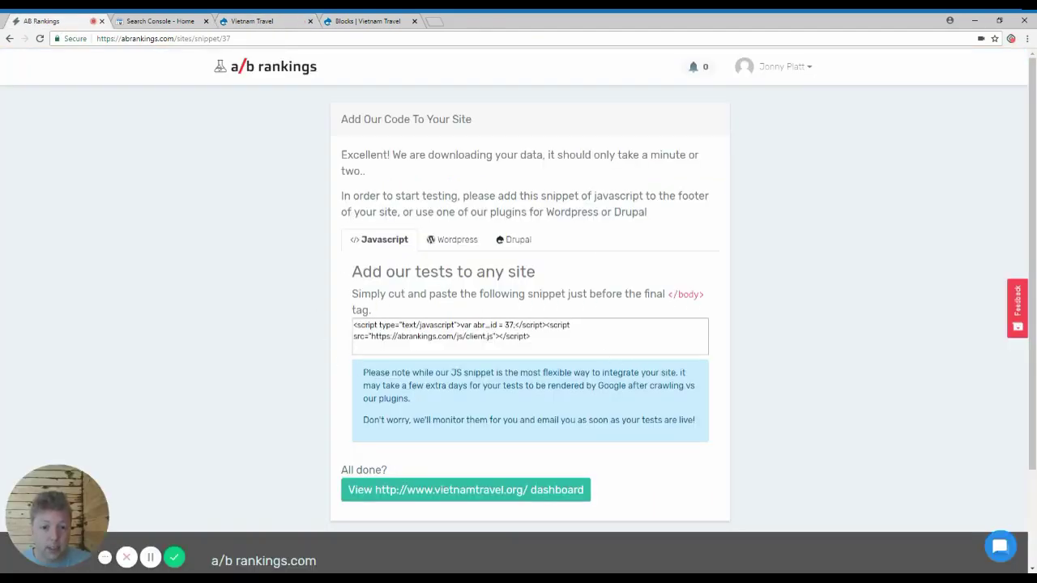
# Step: Copy the A/B Rankings tracking snippet and go to the Vietnam Travel Blocks admin page
pyautogui.click(519, 334)
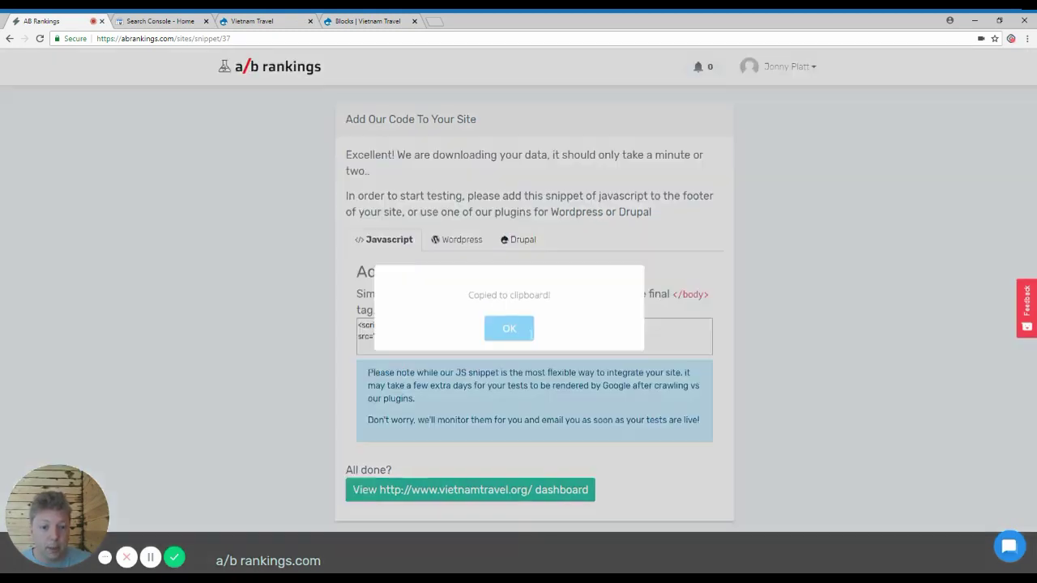
pyautogui.click(508, 329)
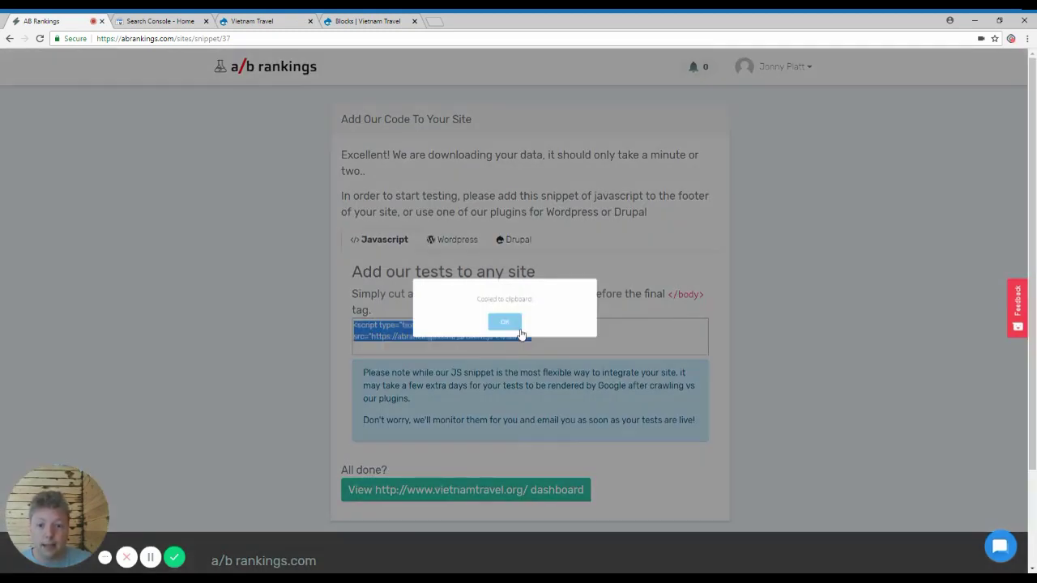
pyautogui.click(375, 21)
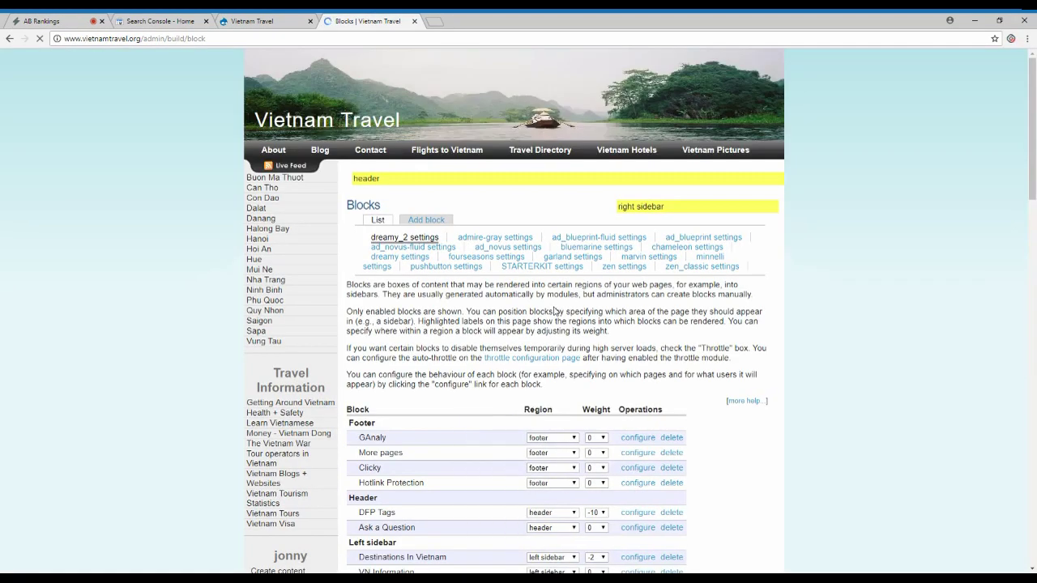
# Step: Paste the A/B Rankings snippet into the Clicky footer block, save it, and check the home page
pyautogui.click(644, 469)
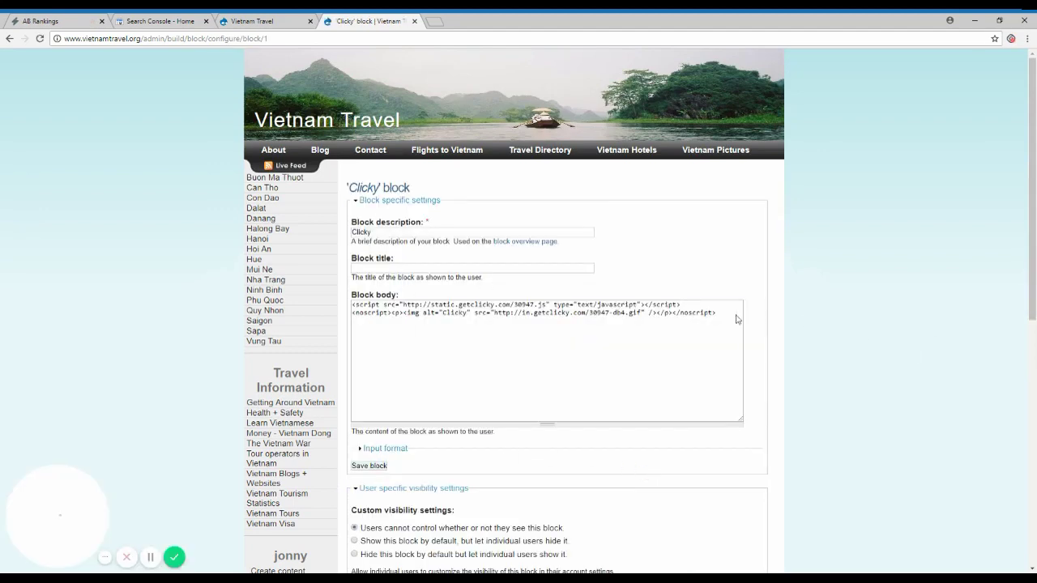
pyautogui.click(737, 320)
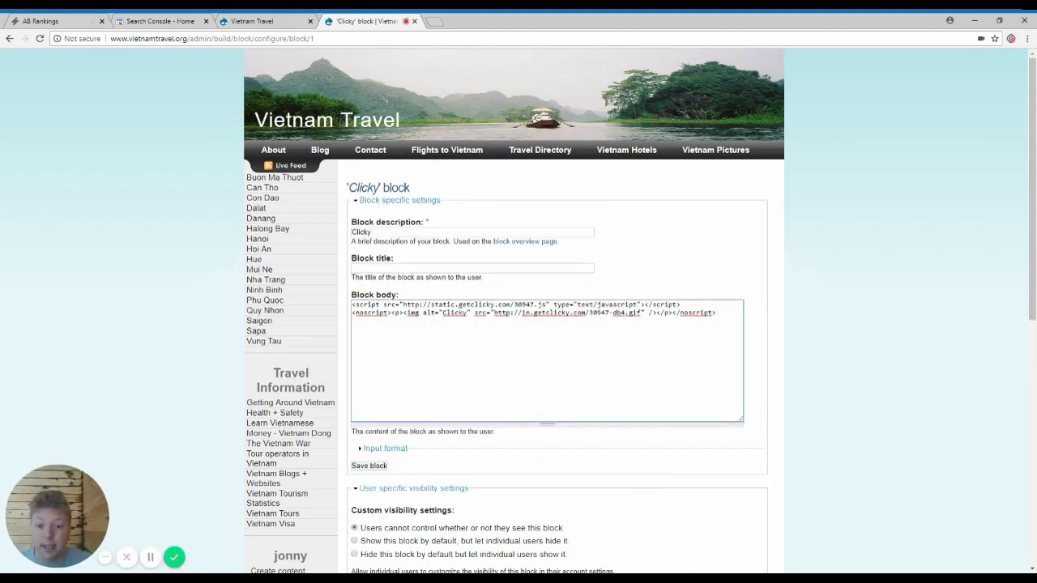
pyautogui.hotkey('ctrl', 'v')
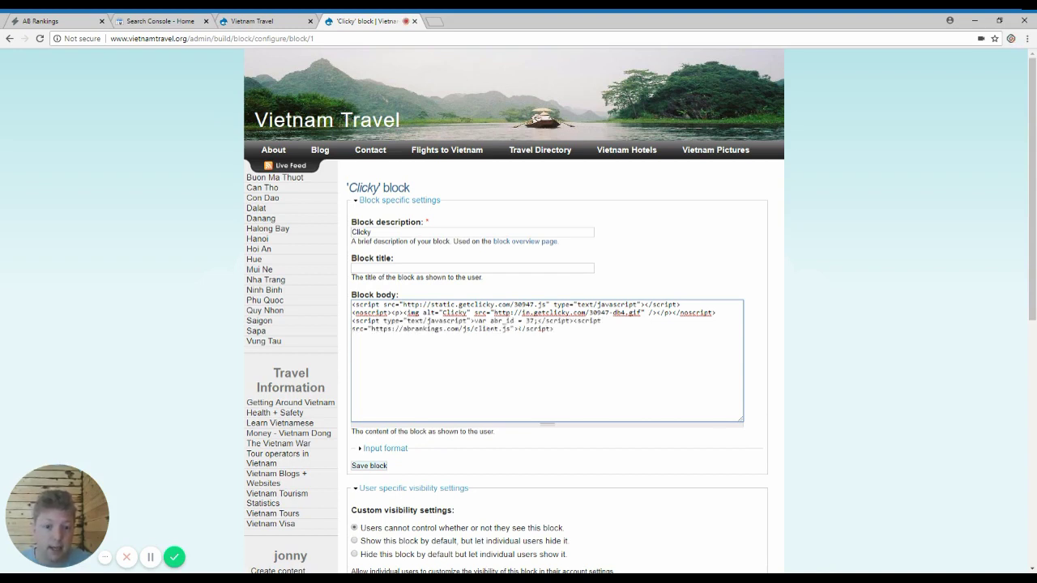
pyautogui.doubleClick(529, 321)
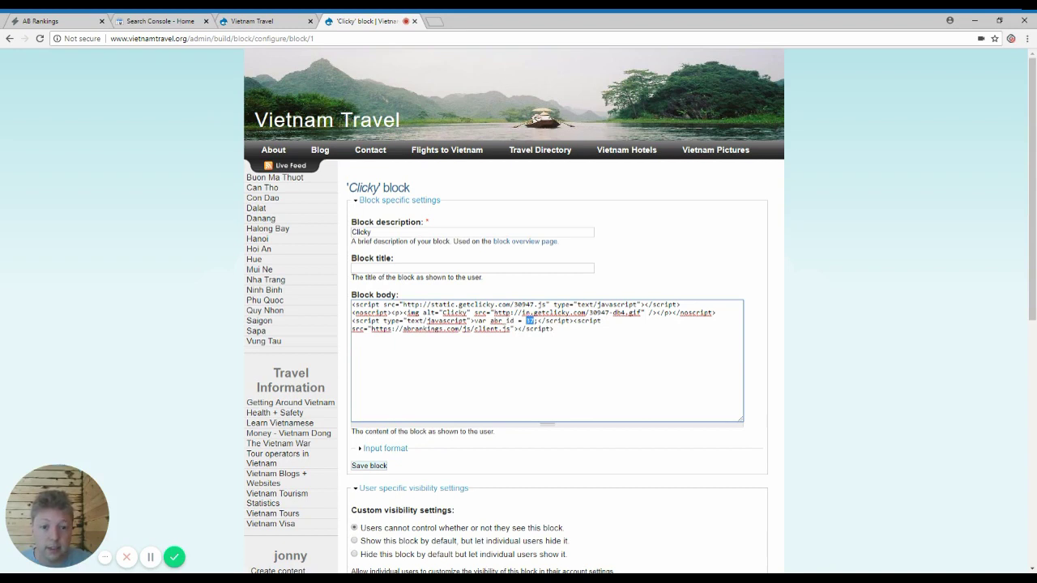
pyautogui.click(530, 328)
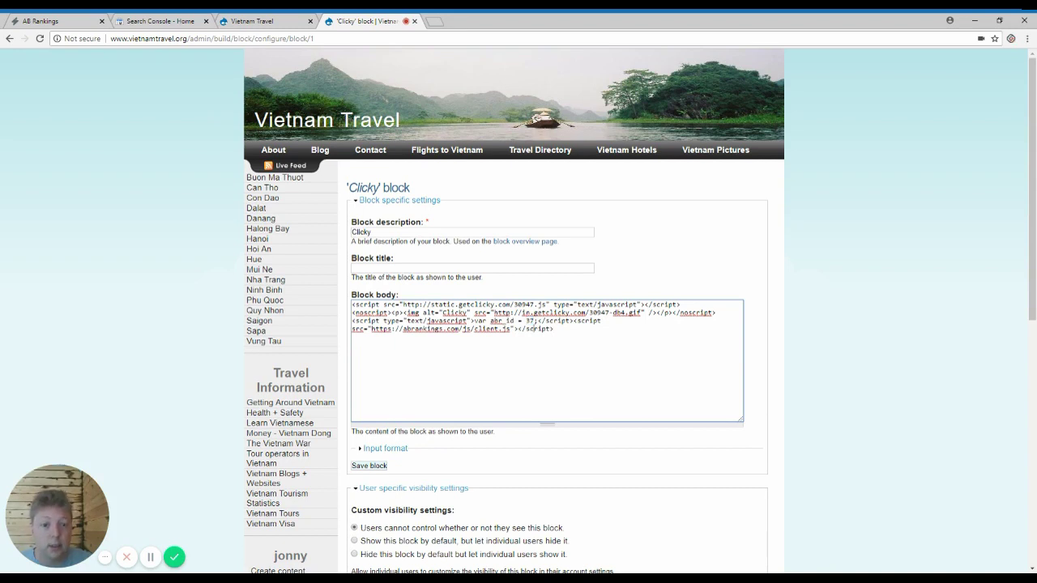
pyautogui.click(369, 468)
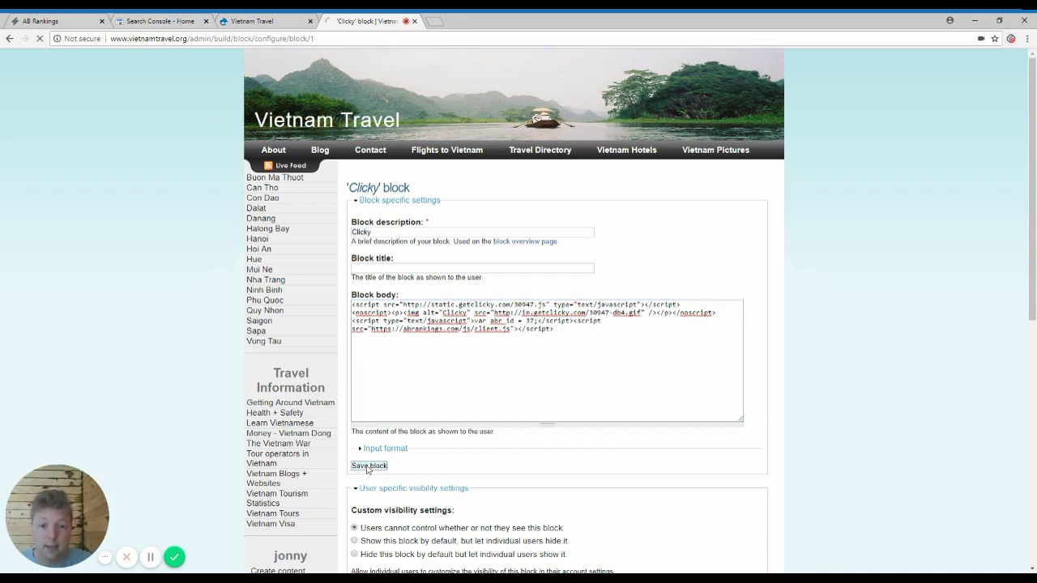
pyautogui.click(318, 124)
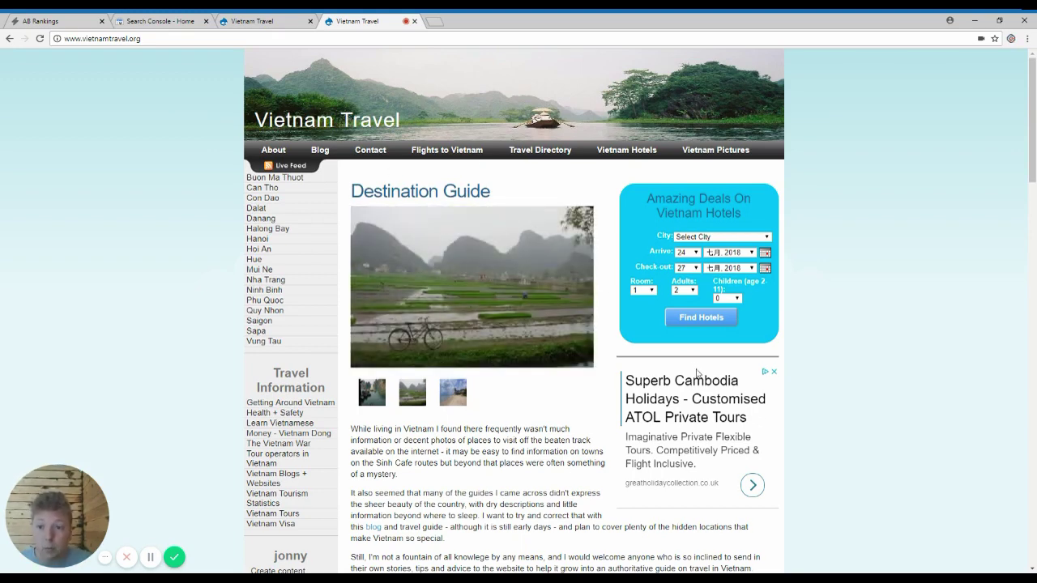
pyautogui.click(72, 29)
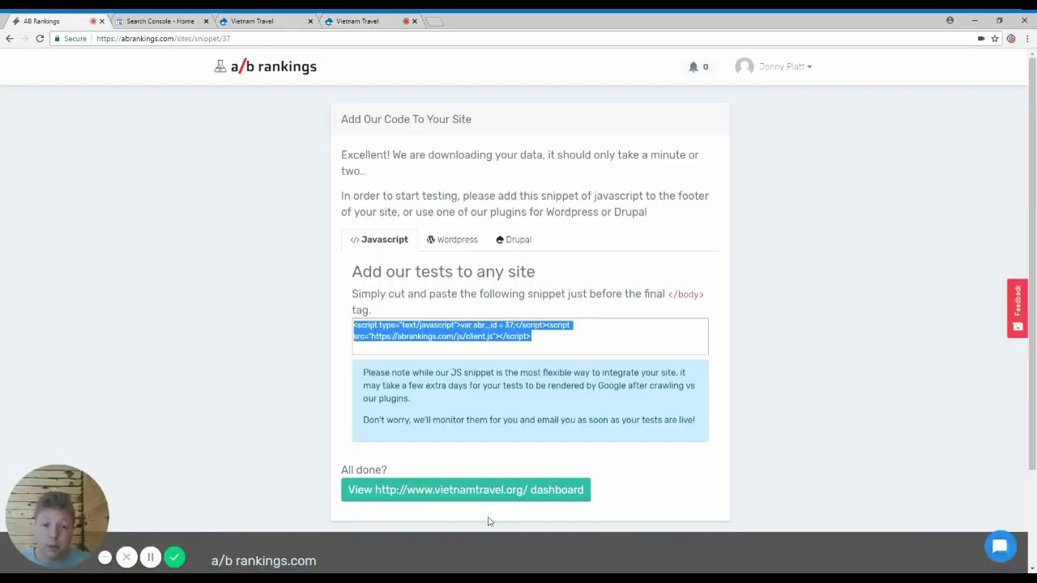
# Step: Open the vietnamtravel.org dashboard and add Impressions to the Clicks chart
pyautogui.click(488, 490)
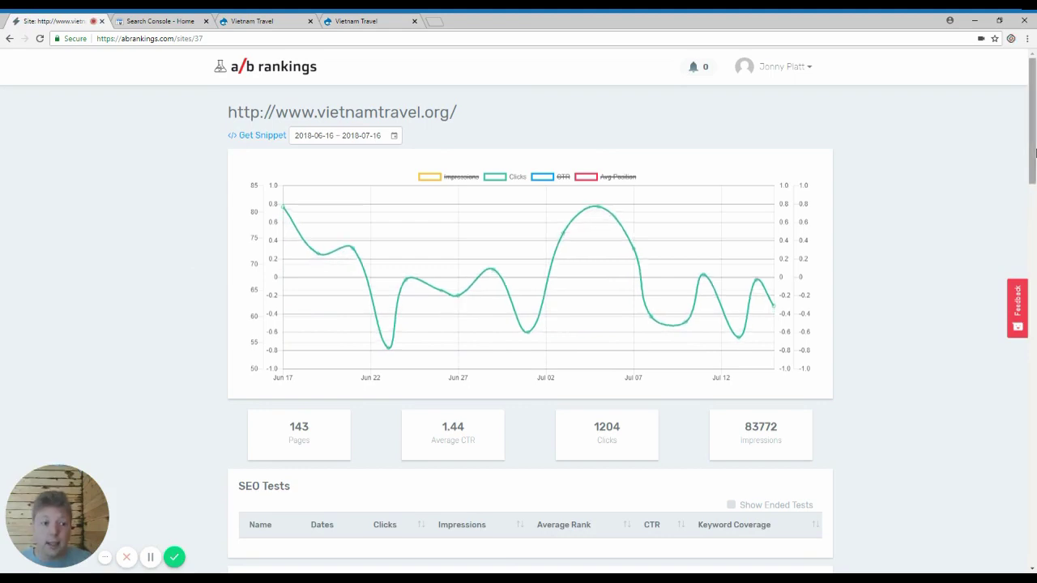
pyautogui.click(445, 179)
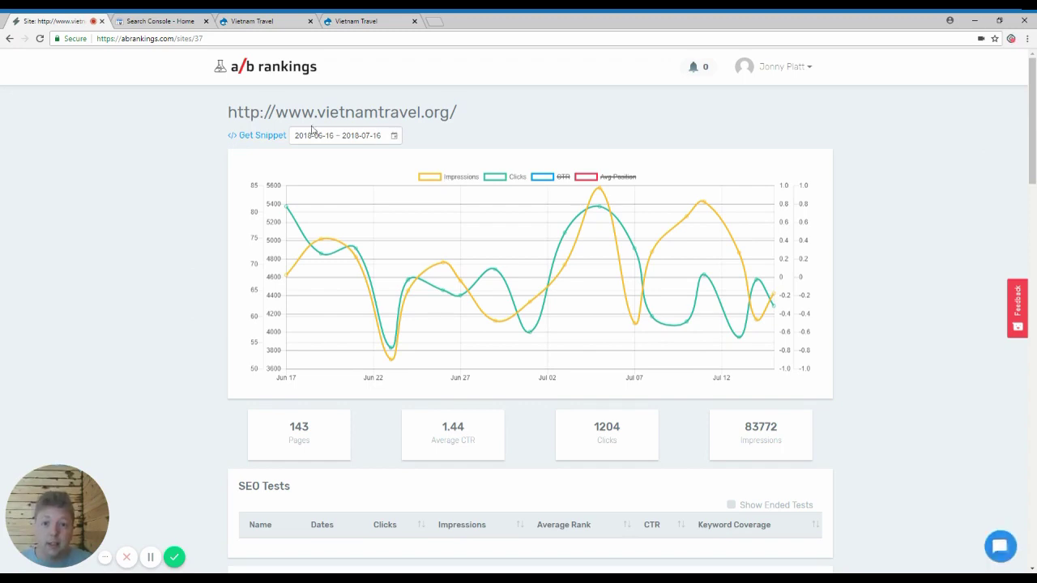
pyautogui.click(340, 135)
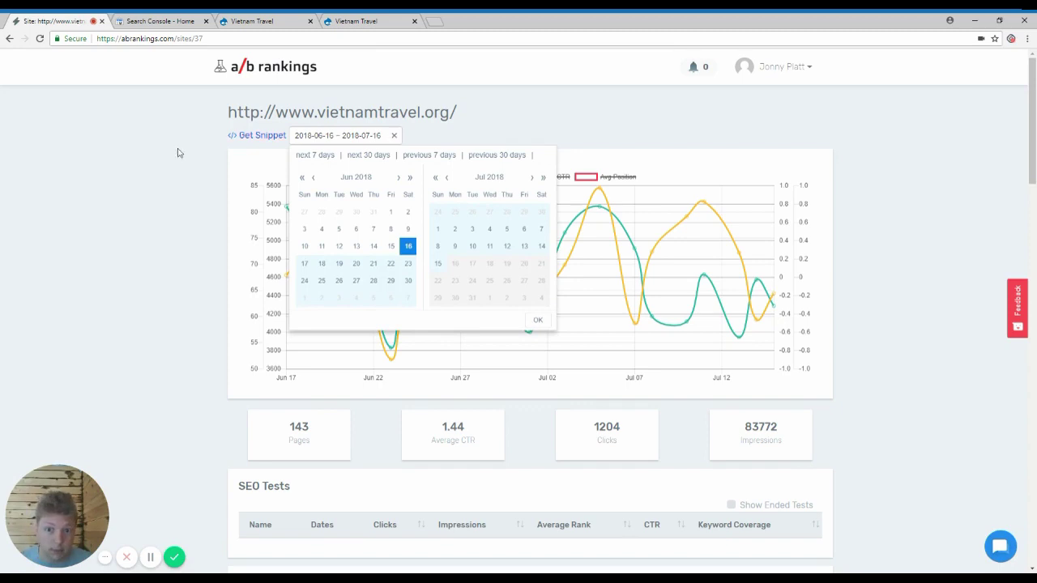
pyautogui.click(123, 200)
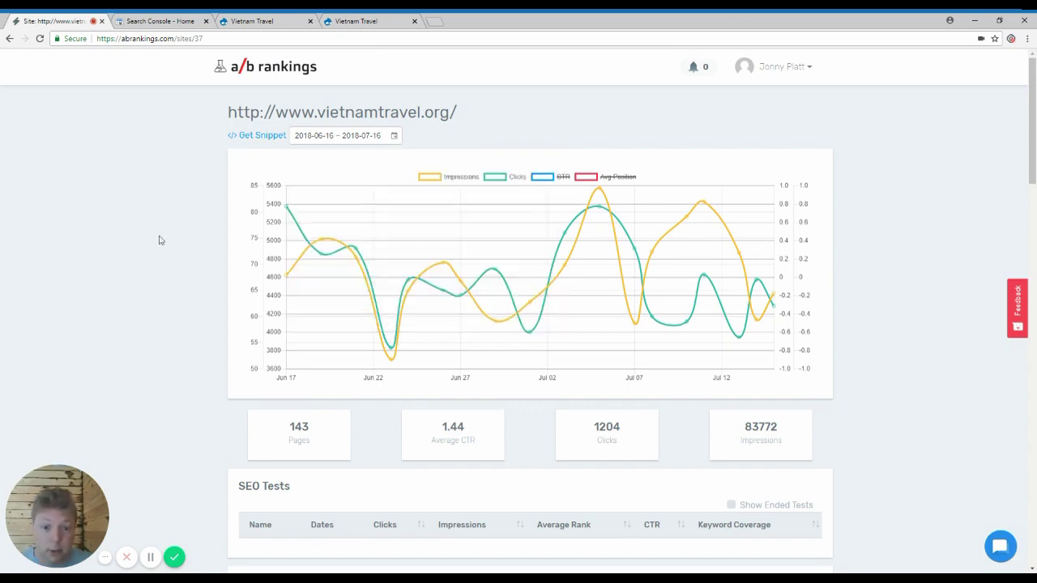
pyautogui.scroll(-5, 158, 240)
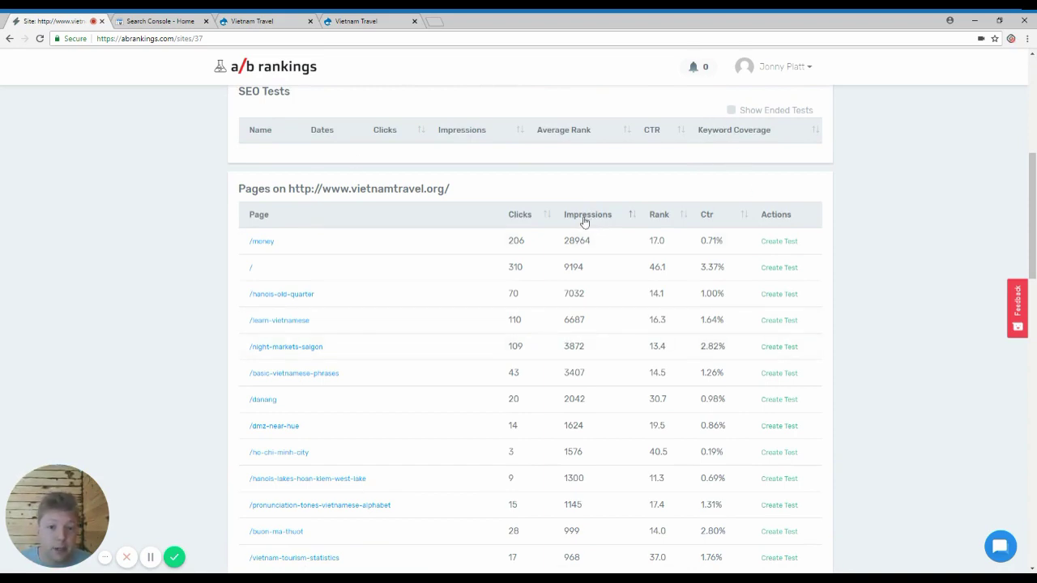
# Step: Sort the Pages table by Impressions and open the report for the top page, /money
pyautogui.click(519, 215)
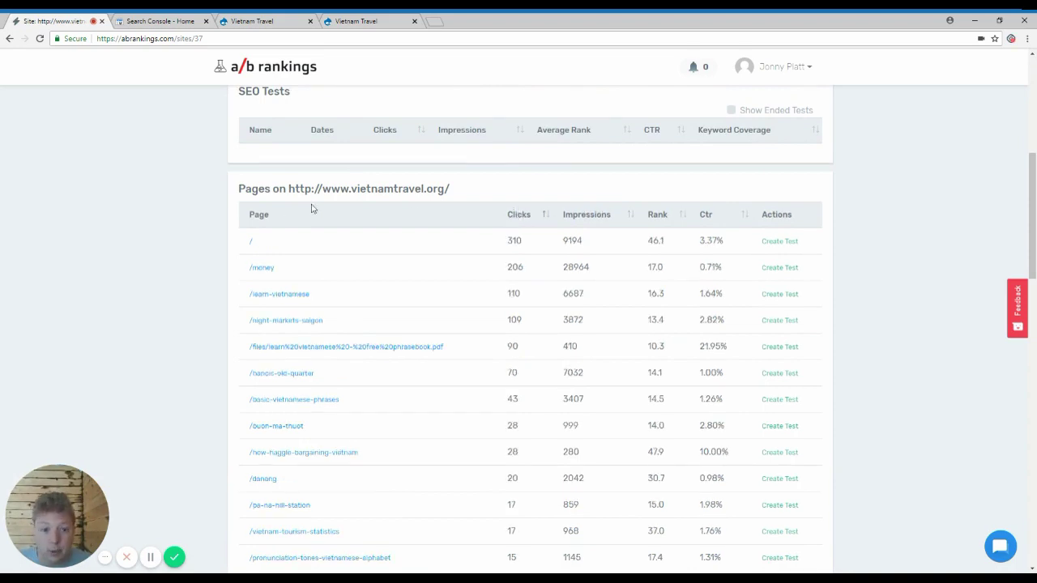
pyautogui.click(705, 214)
pyautogui.click(713, 217)
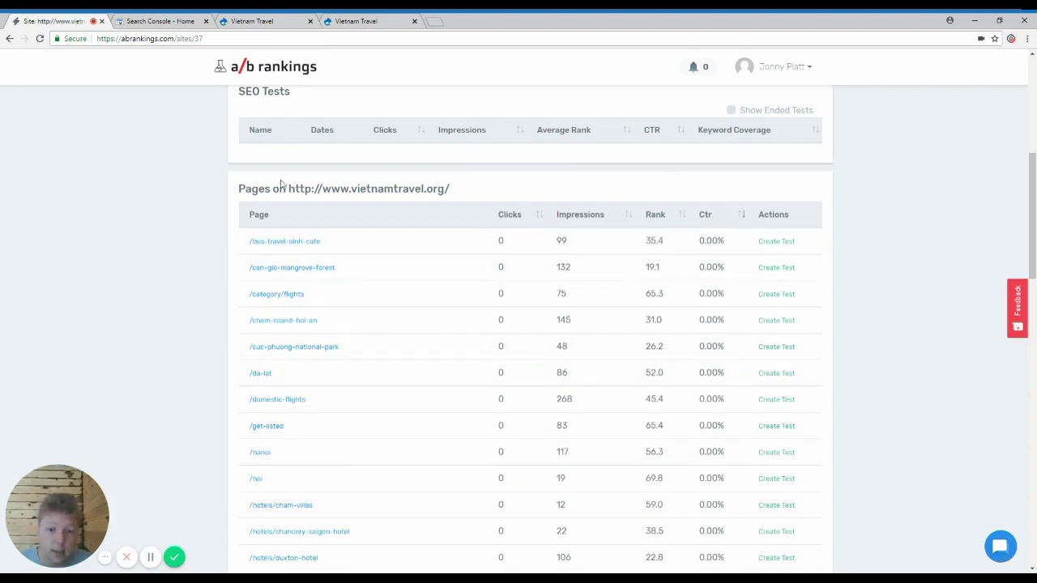
pyautogui.click(583, 215)
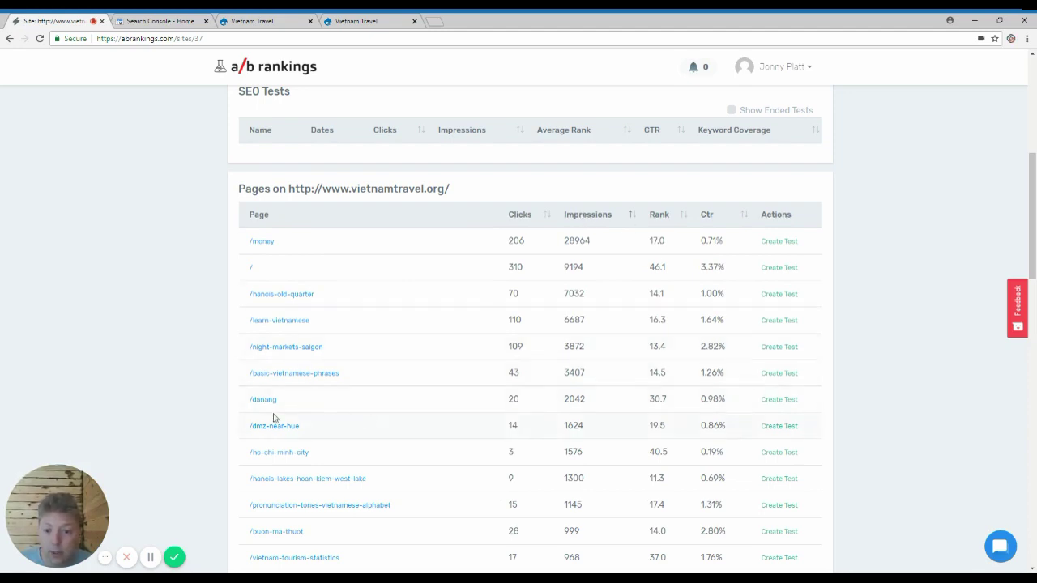
pyautogui.moveTo(233, 407); pyautogui.dragTo(230, 407)
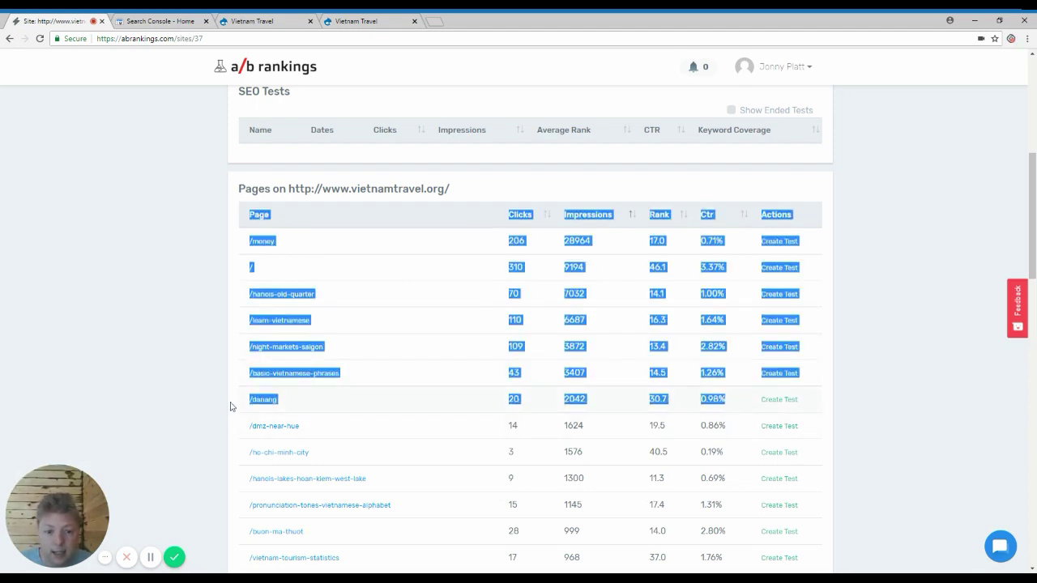
pyautogui.moveTo(727, 399); pyautogui.dragTo(688, 381)
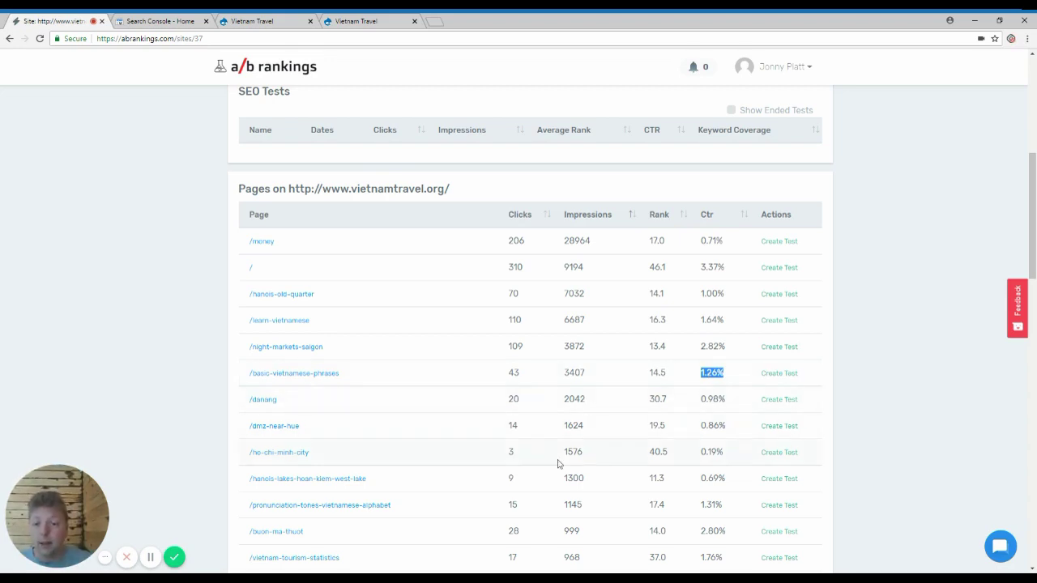
pyautogui.click(261, 243)
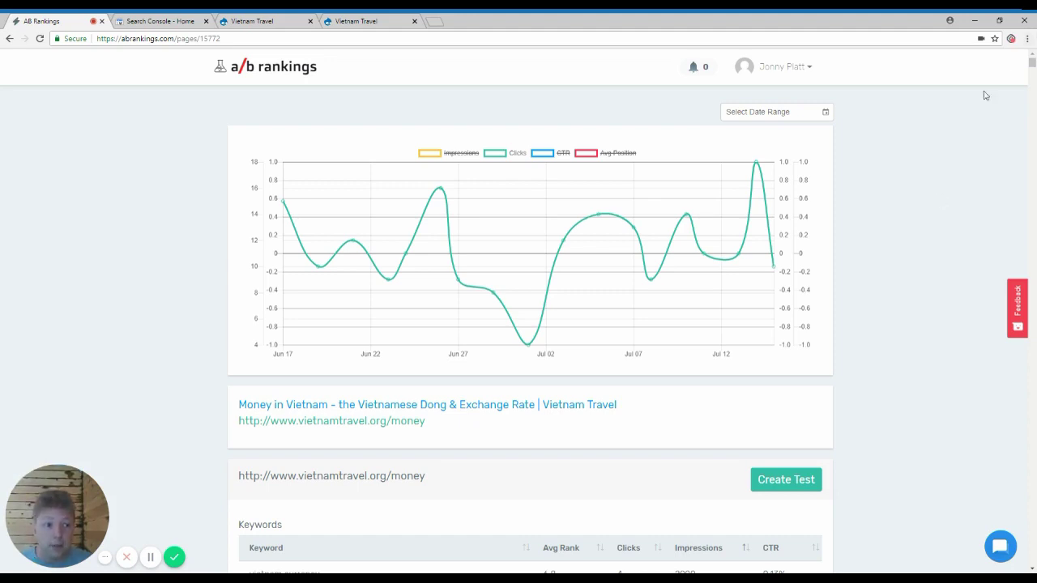
# Step: Review the /money keywords, like vietnam currency's 2990 impressions and 0.13% CTR, then create a test
pyautogui.scroll(-5, 972, 128)
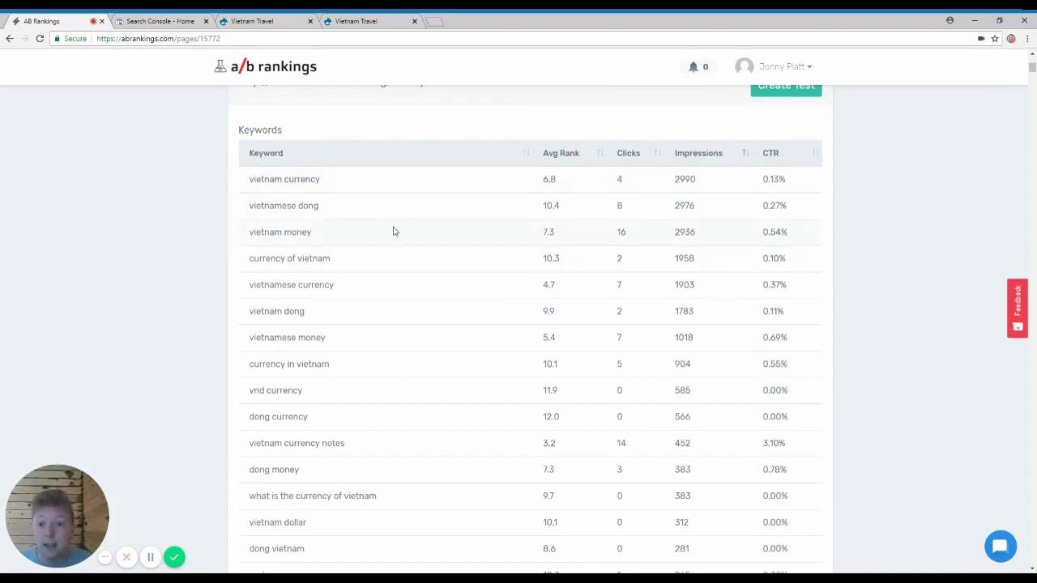
pyautogui.scroll(5, 357, 329)
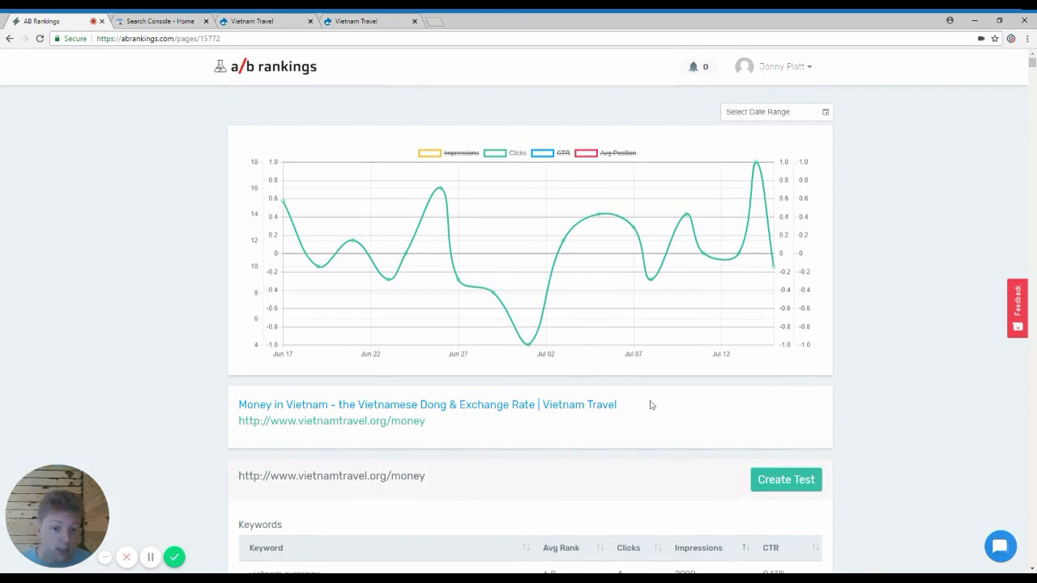
pyautogui.scroll(-5, 652, 406)
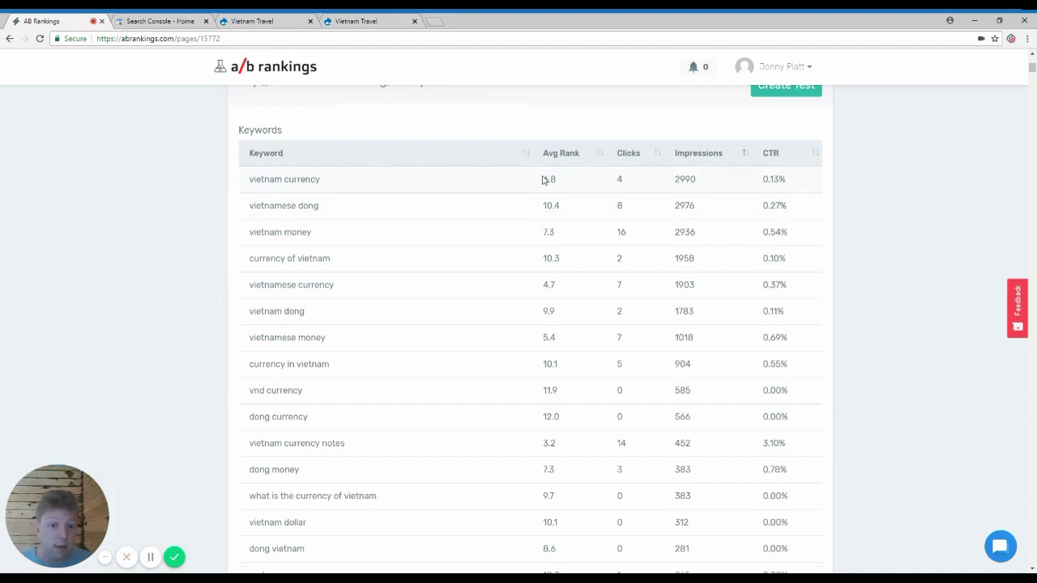
pyautogui.doubleClick(697, 179)
pyautogui.click(764, 176)
pyautogui.doubleClick(759, 181)
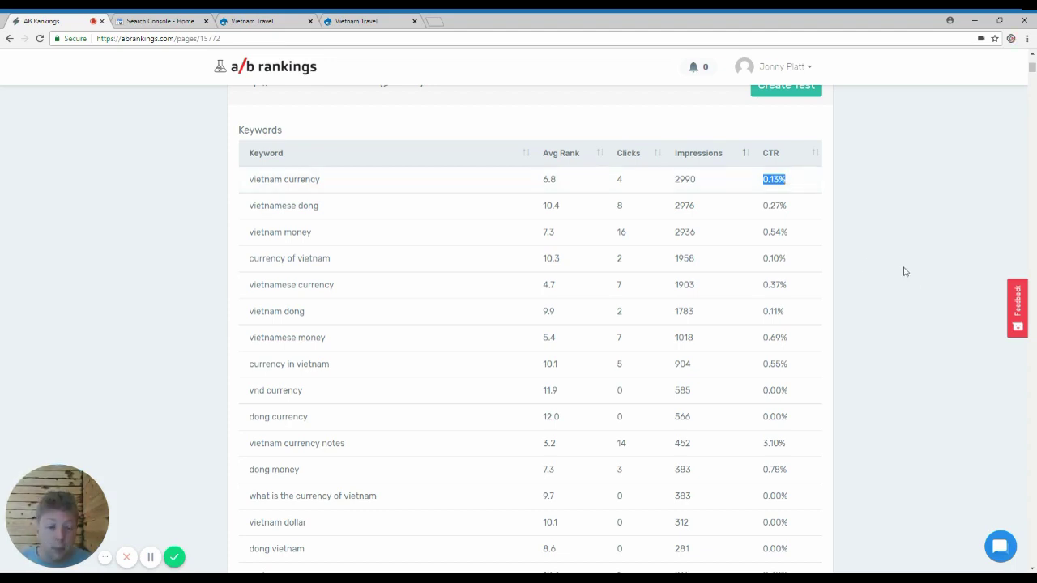
pyautogui.scroll(5, 851, 347)
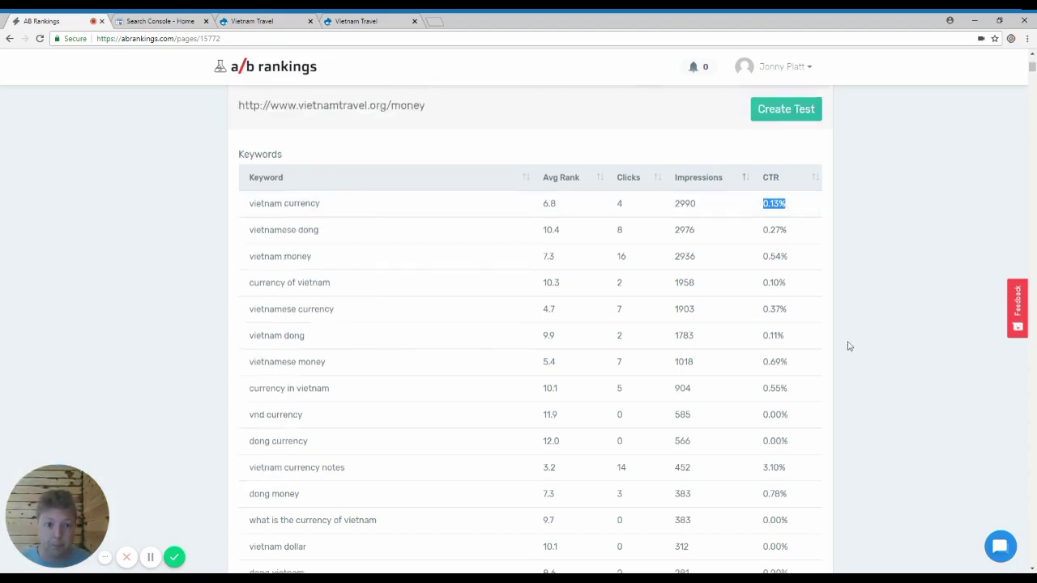
pyautogui.click(799, 485)
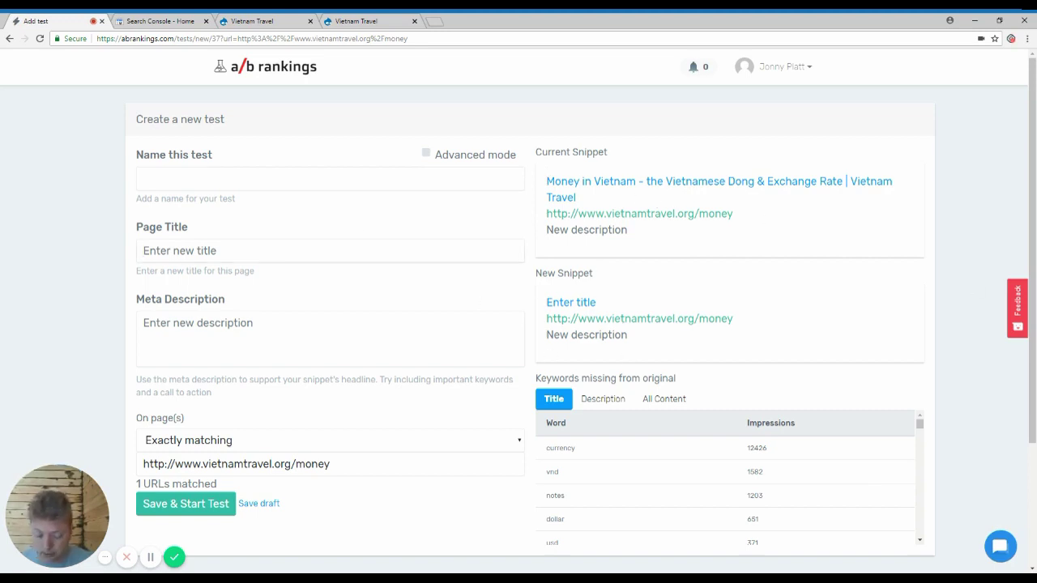
# Step: Enter 'New Titlte' as the page title and review missing title, description and content keywords
pyautogui.write('New Titlte')
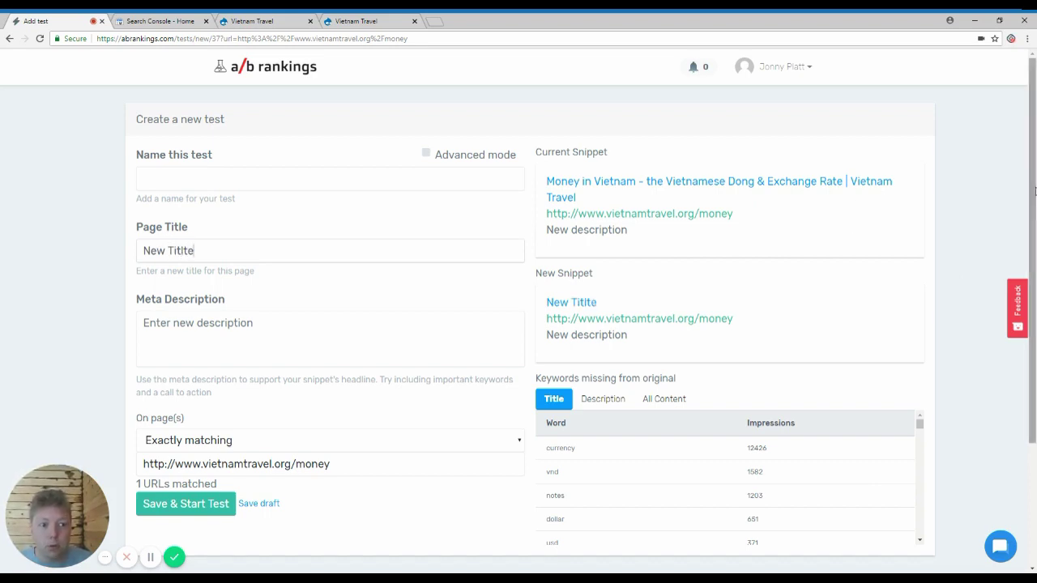
pyautogui.scroll(-1, 1034, 190)
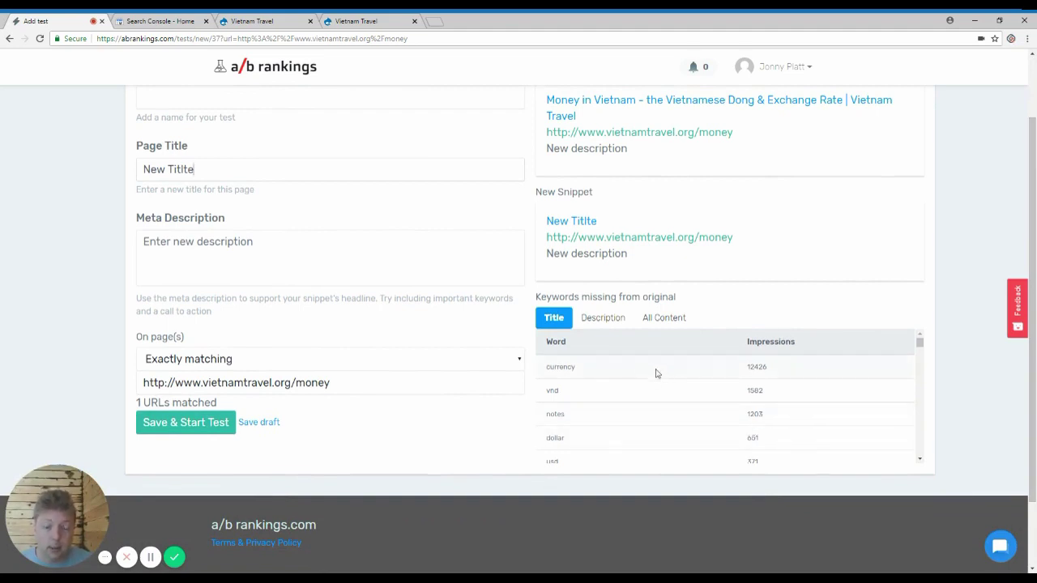
pyautogui.click(597, 320)
pyautogui.click(657, 320)
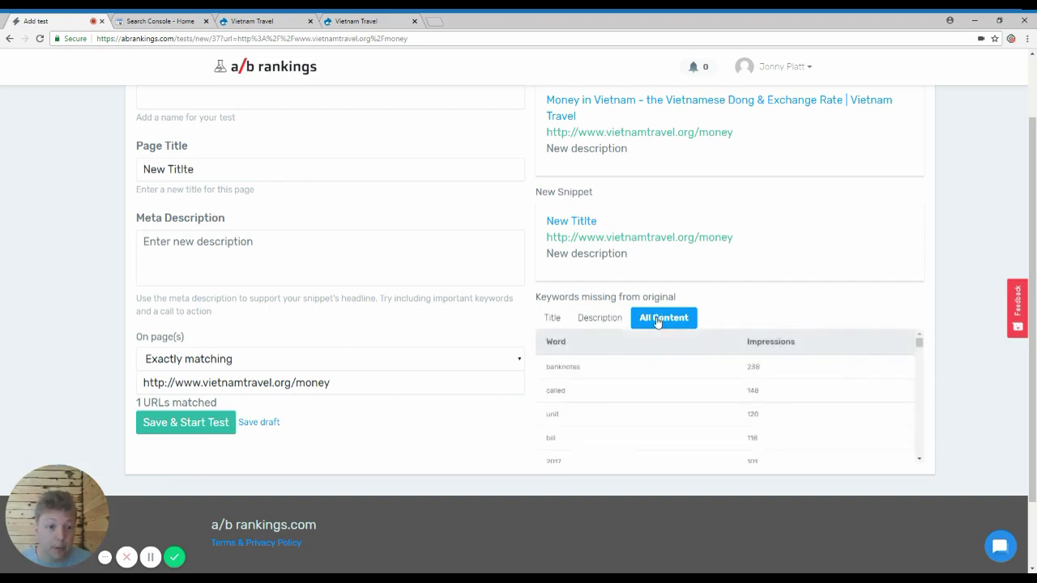
pyautogui.click(554, 318)
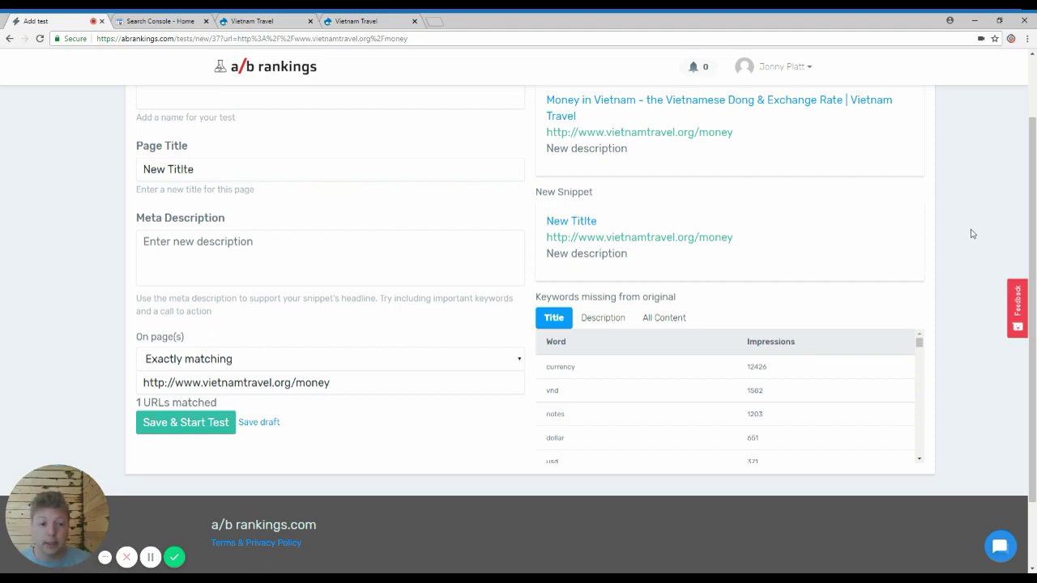
pyautogui.scroll(-1, 559, 430)
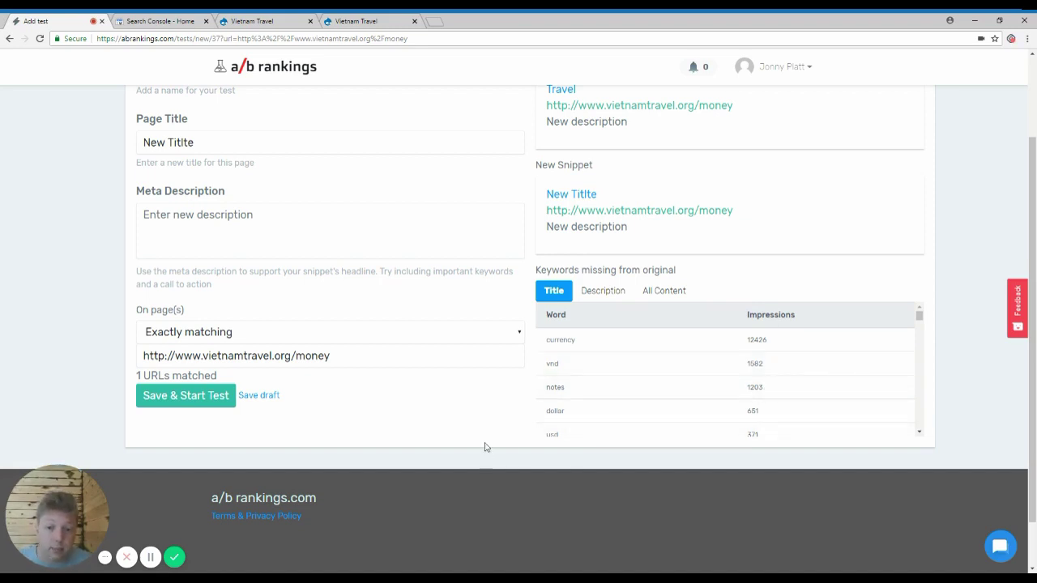
pyautogui.scroll(2, 486, 445)
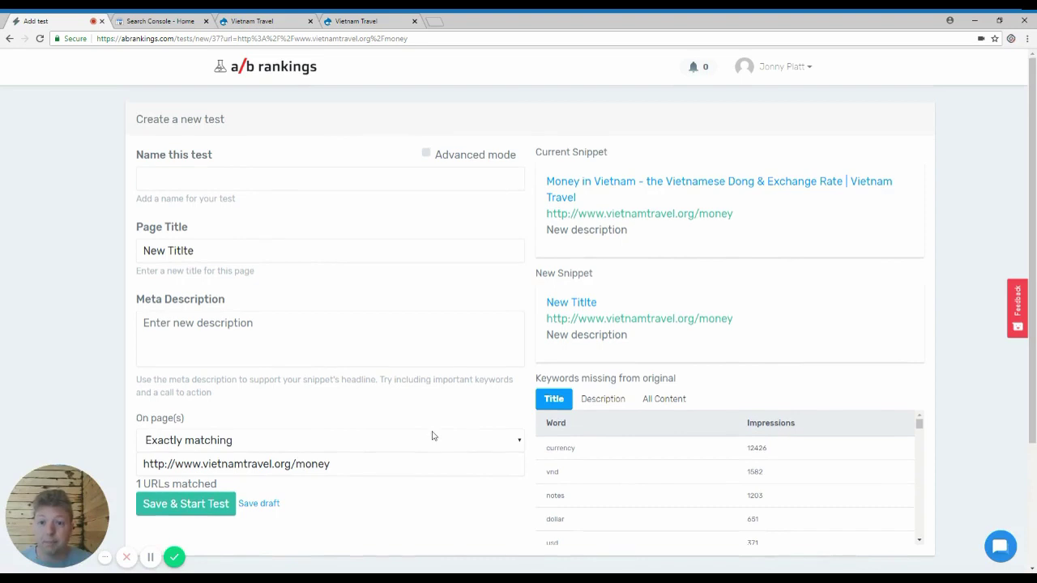
# Step: Name the test 'Aim to increase positions and clickthroughs with more relevant title'
pyautogui.click(238, 186)
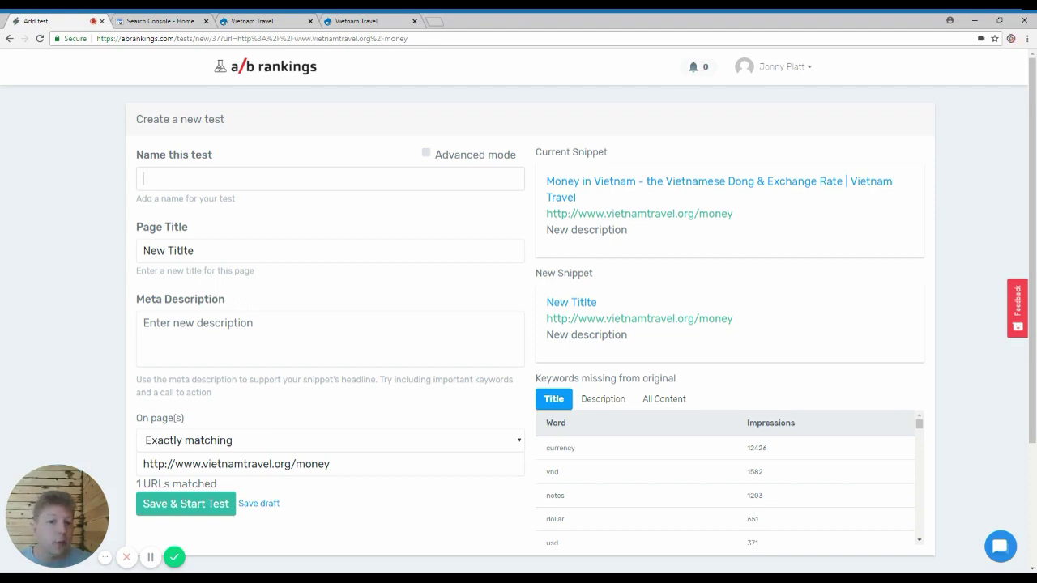
pyautogui.write('Aim to im')
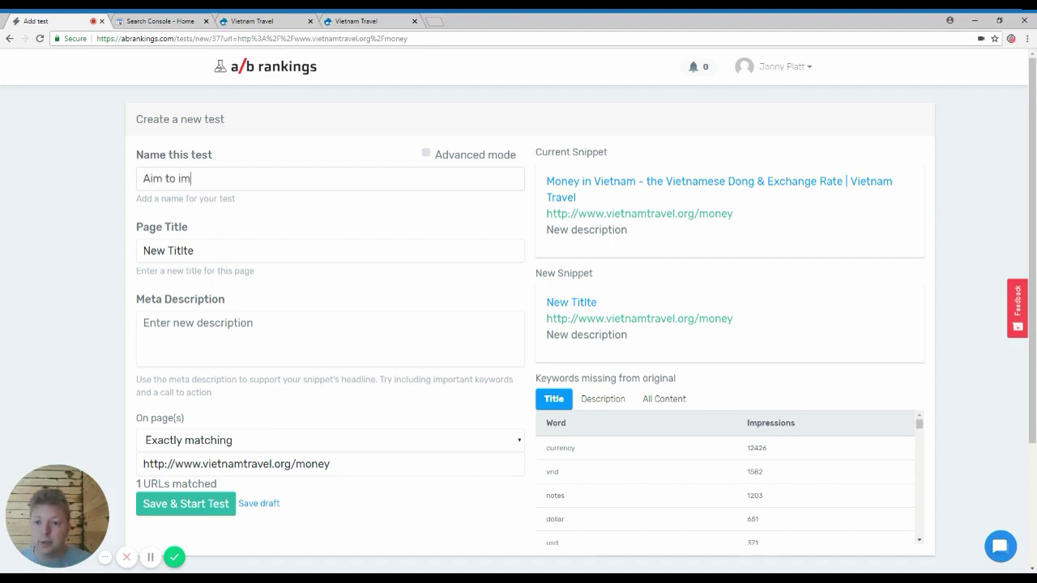
pyautogui.press('BackSpace')
pyautogui.write('ncre')
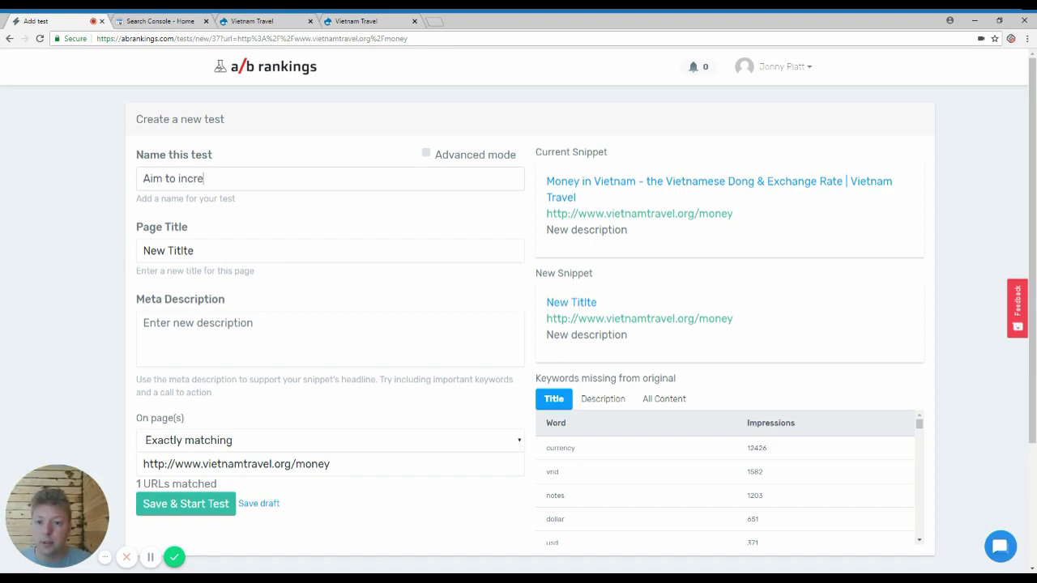
pyautogui.write('ase positions and clickth')
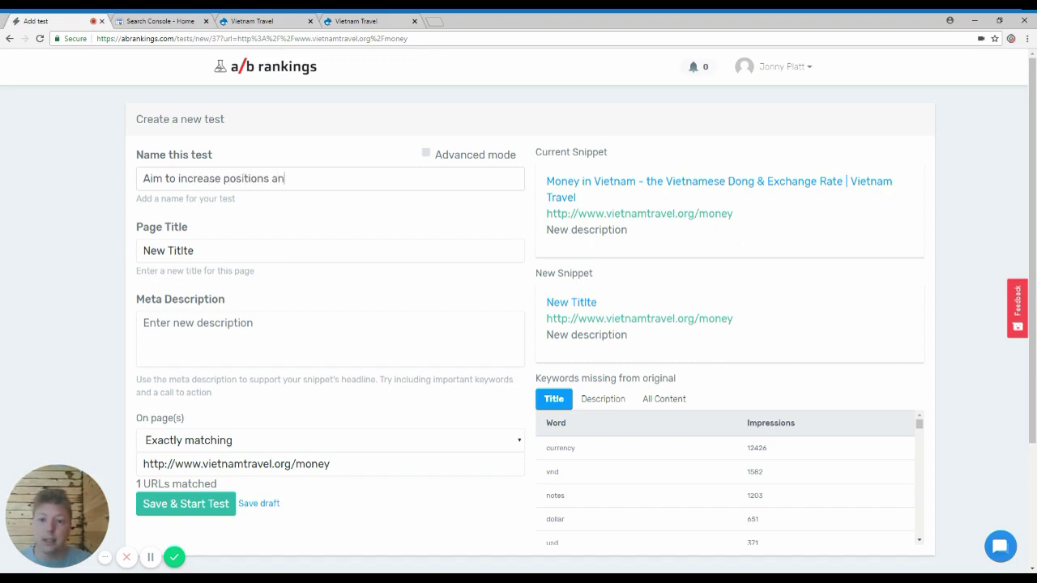
pyautogui.hotkey('ctrl', 'shift', 'Left')
pyautogui.write('cli')
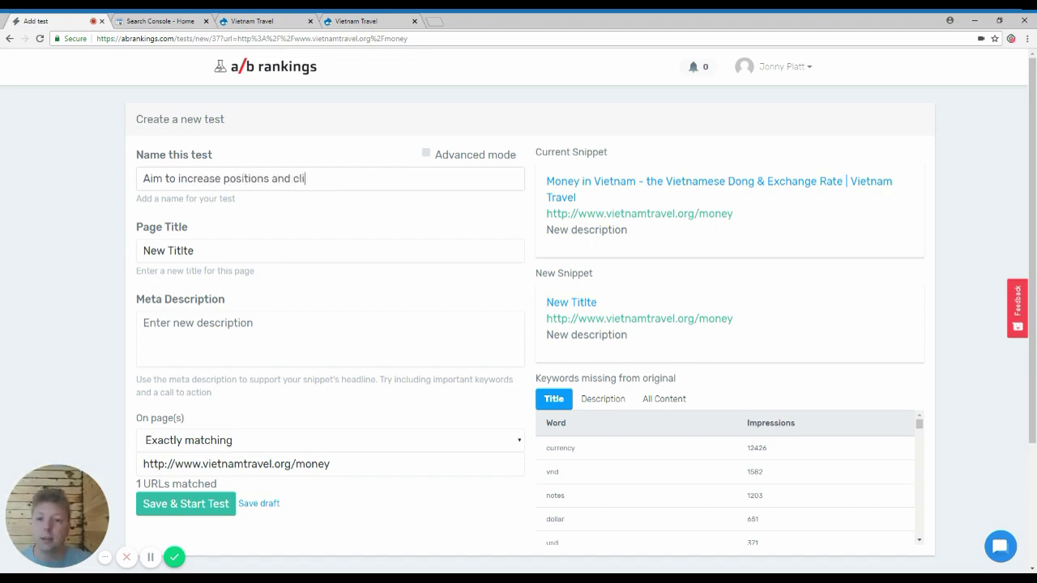
pyautogui.write('ckthroughs w')
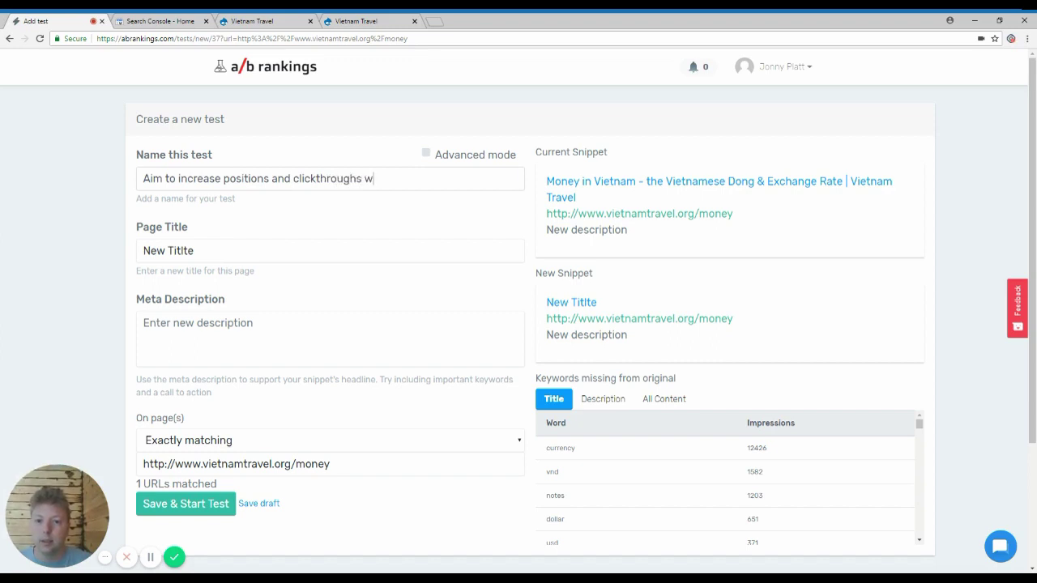
pyautogui.write('ith more relevant title')
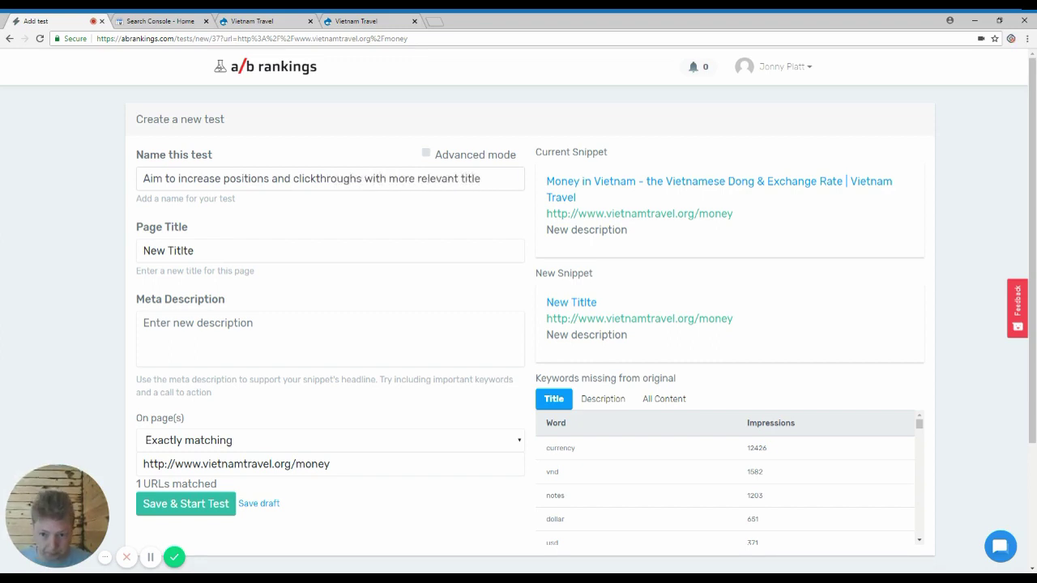
# Step: Delete the placeholder 'New Titlte' text from Page Title, leaving it blank
pyautogui.click(234, 249)
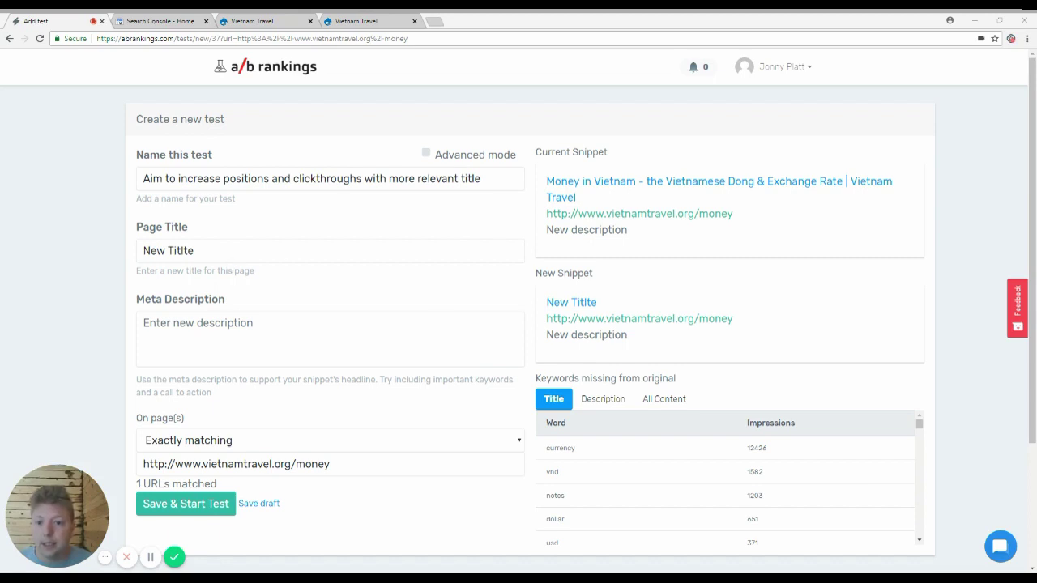
pyautogui.click(227, 252)
pyautogui.hotkey('ctrl', 'a')
pyautogui.hotkey('ctrl', 'v')
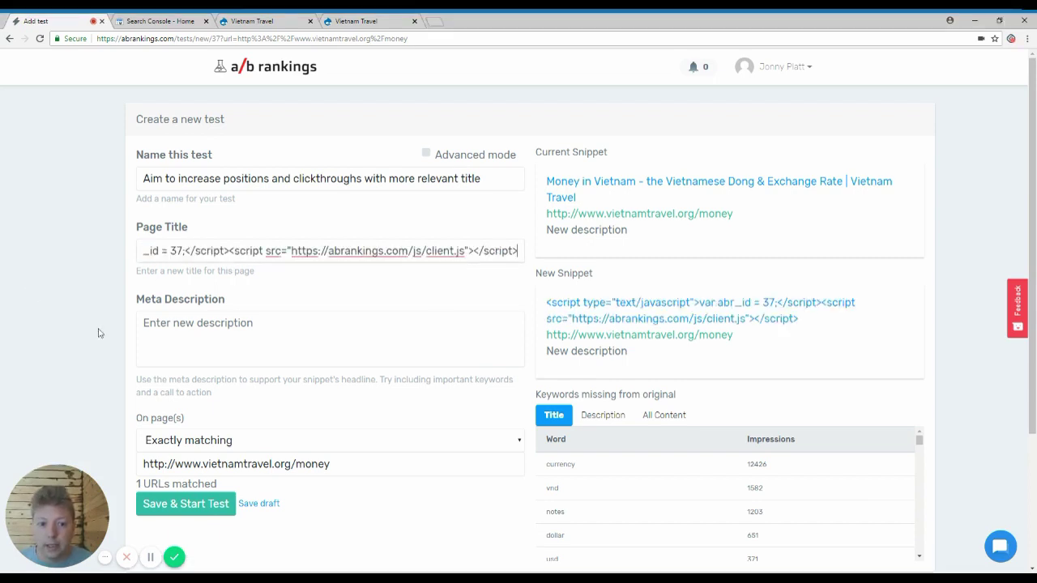
pyautogui.hotkey('ctrl', 'z')
pyautogui.press('BackSpace')
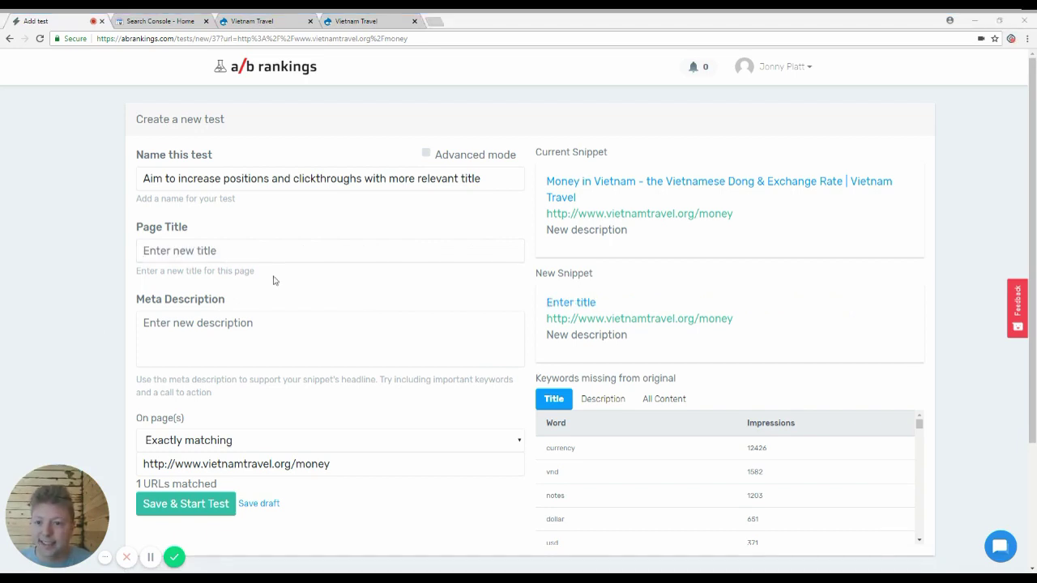
# Step: Paste 'Vietnam Money: Dong, the Vietnamese Currency & VND/USD Exchange Rate' as Page Title and check the current page
pyautogui.hotkey('alt', 'Tab')
pyautogui.write('Vietnam Money: Dong, the Vietnamese Currency & VND/USD Exchange Rate')
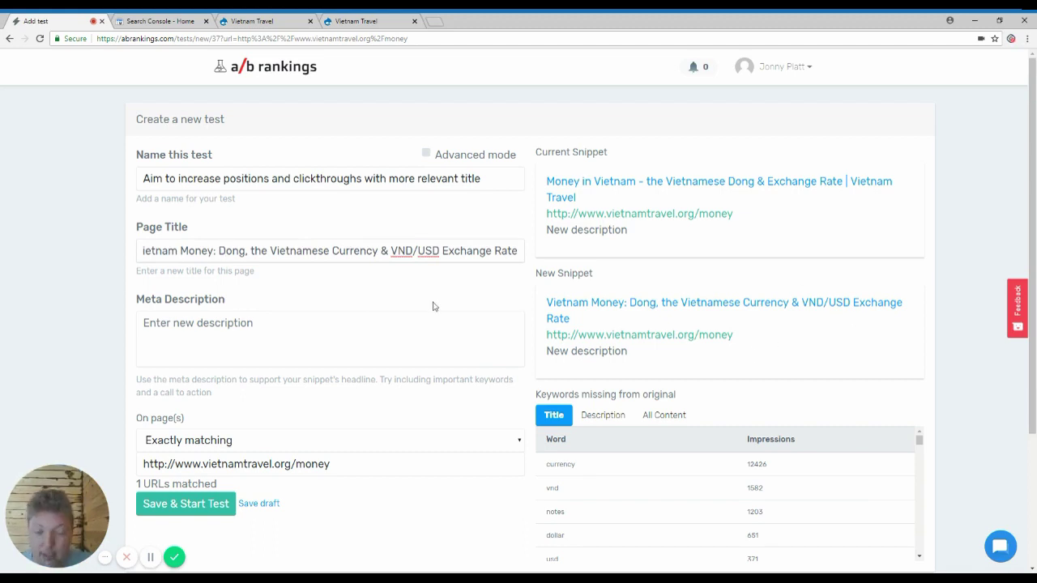
pyautogui.press('Home')
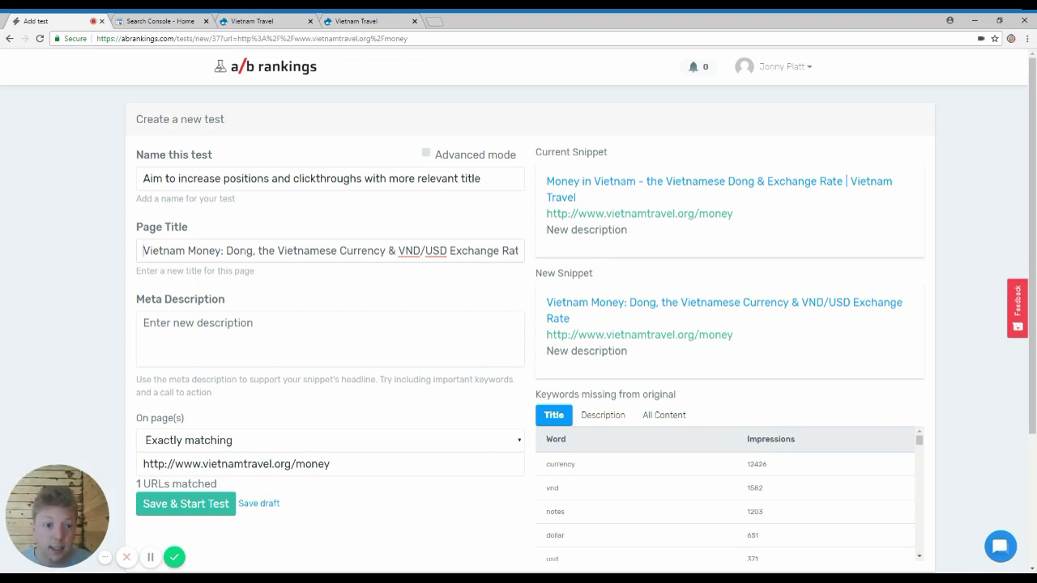
pyautogui.click(729, 181)
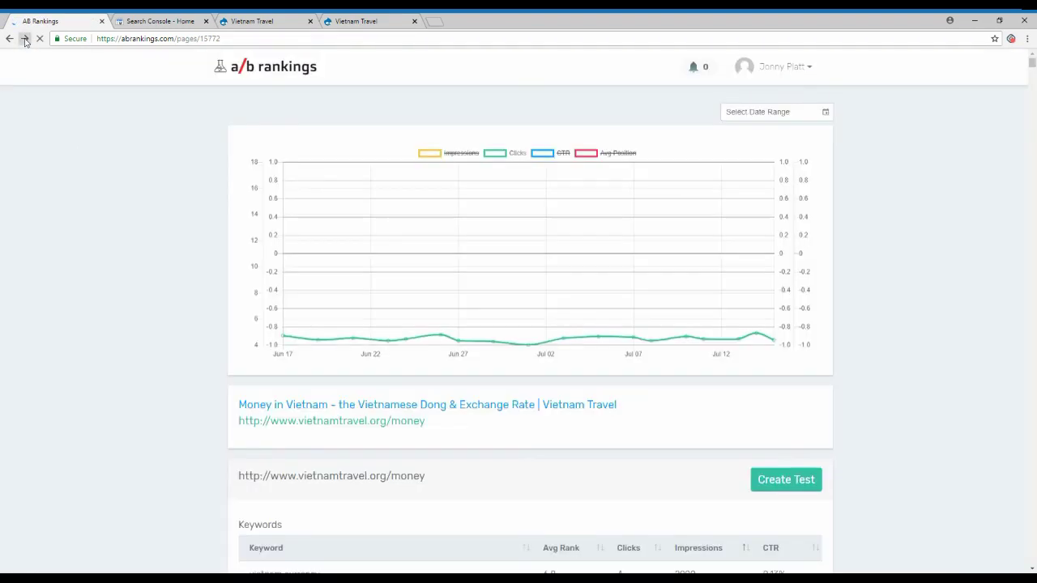
pyautogui.click(25, 39)
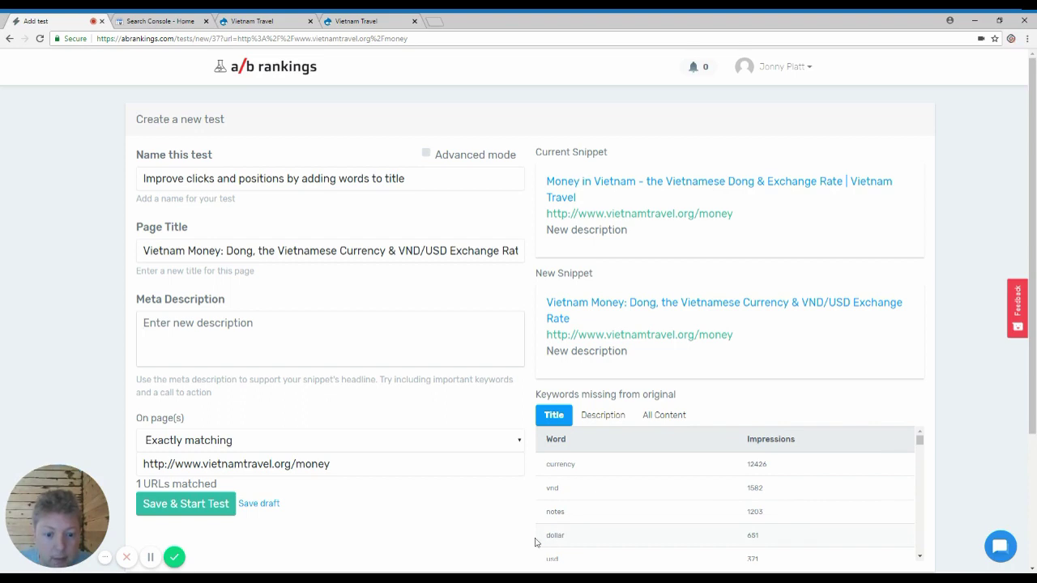
pyautogui.moveTo(537, 541); pyautogui.dragTo(588, 539)
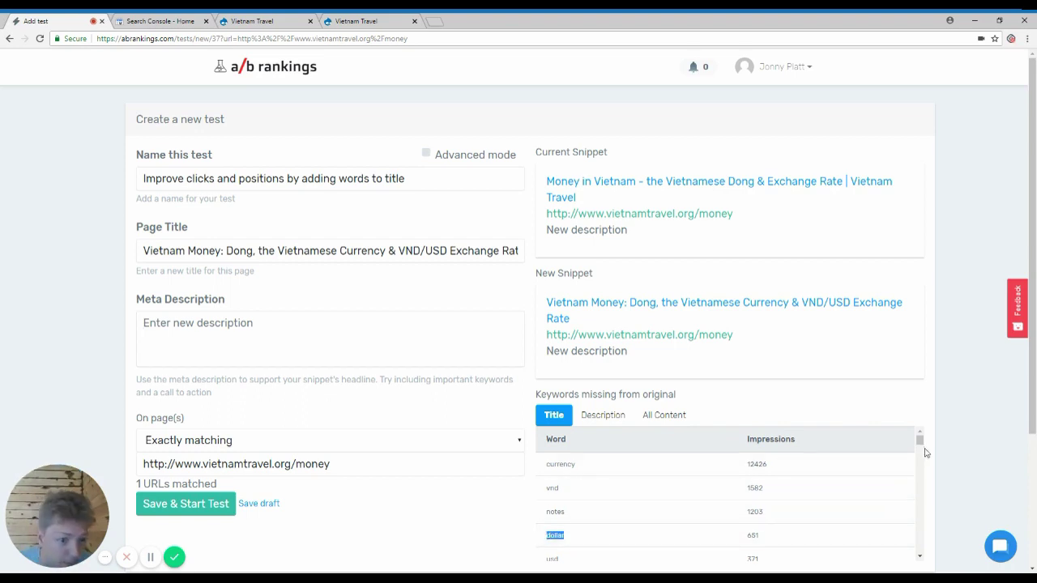
pyautogui.click(921, 500)
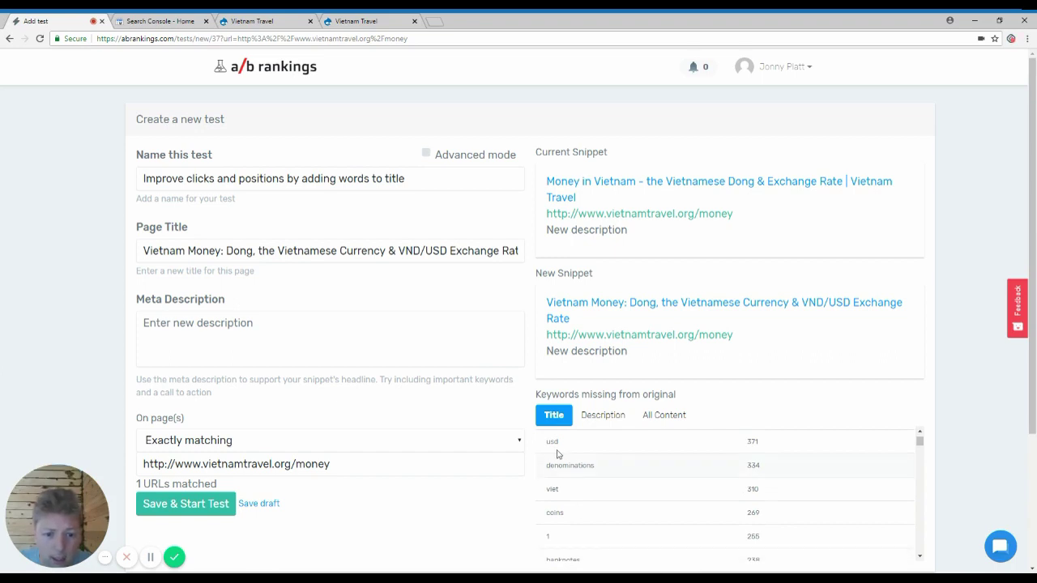
pyautogui.scroll(-5, 572, 497)
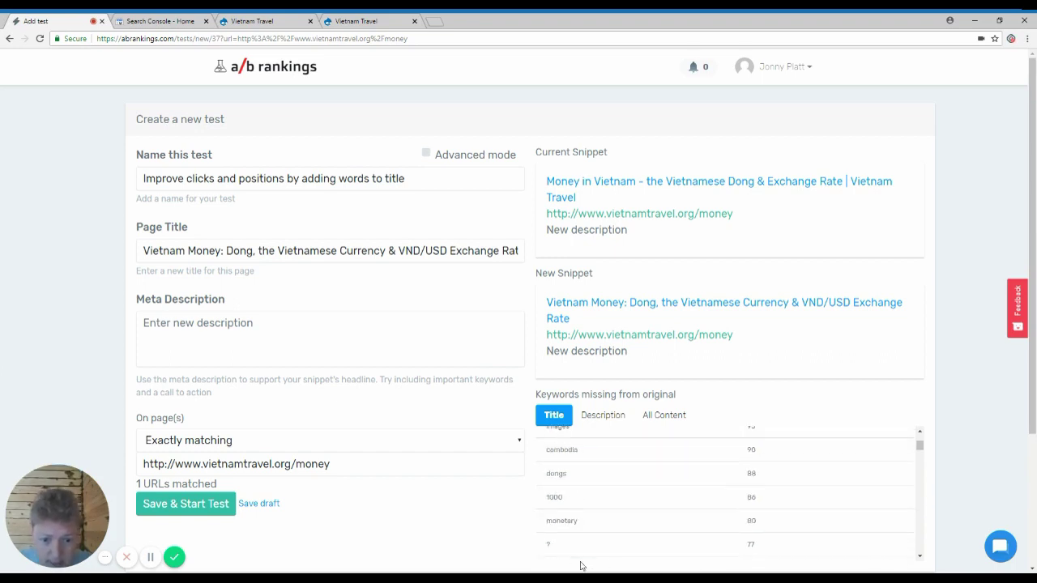
pyautogui.scroll(5, 574, 486)
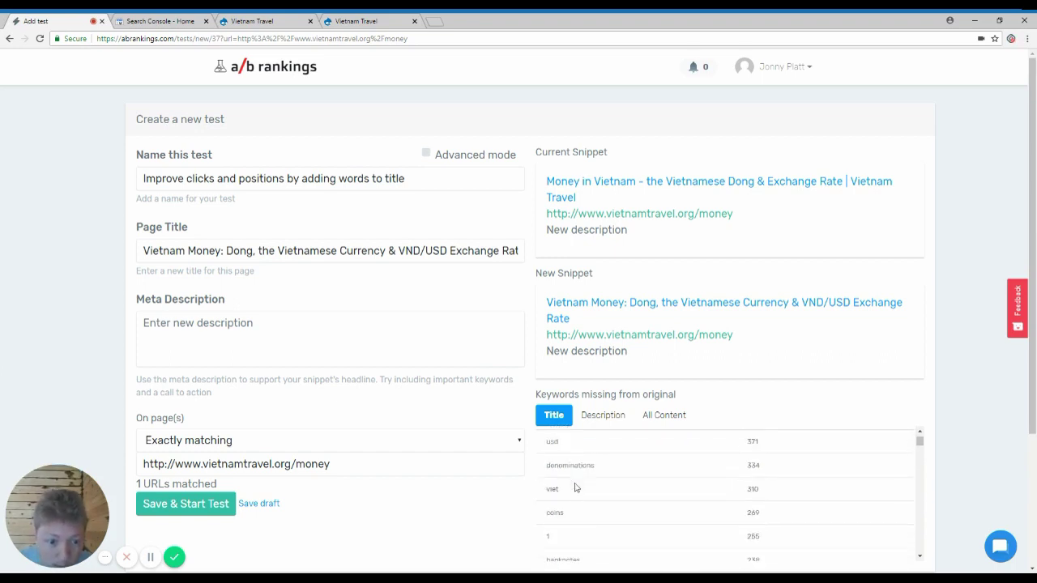
pyautogui.scroll(-3, 589, 493)
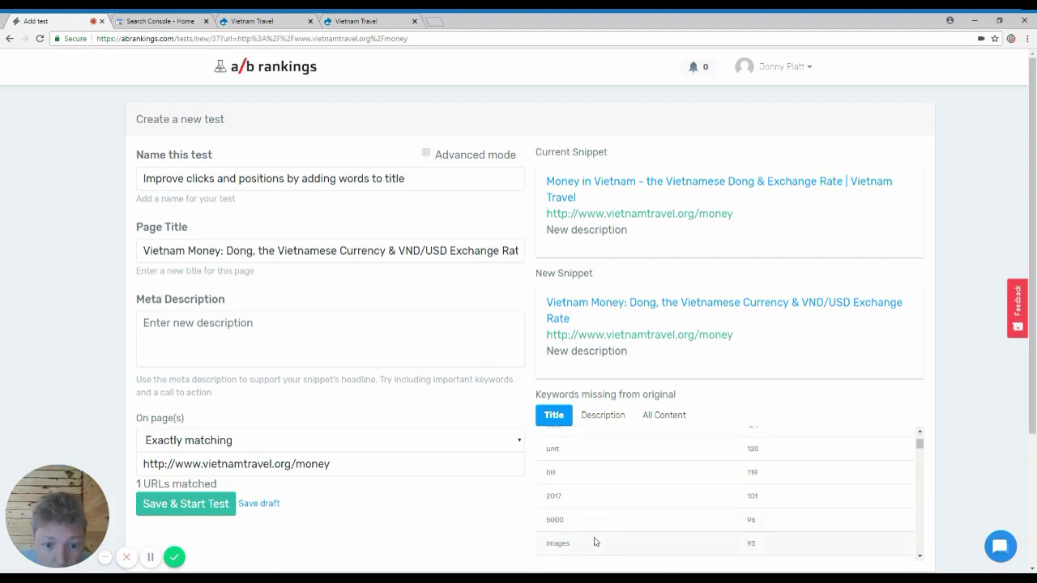
pyautogui.scroll(5, 590, 493)
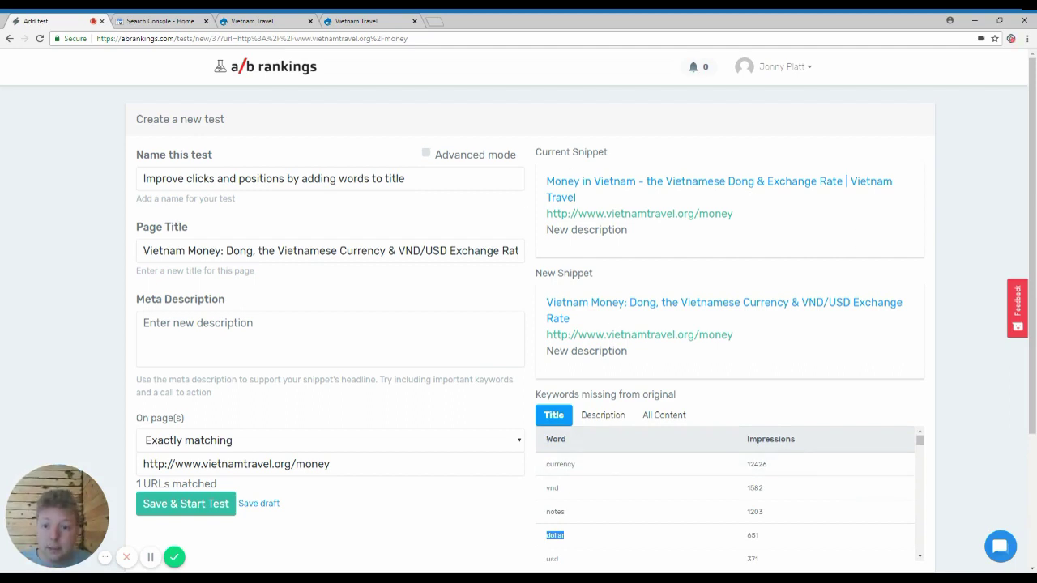
pyautogui.moveTo(147, 250); pyautogui.dragTo(217, 250)
pyautogui.click(240, 251)
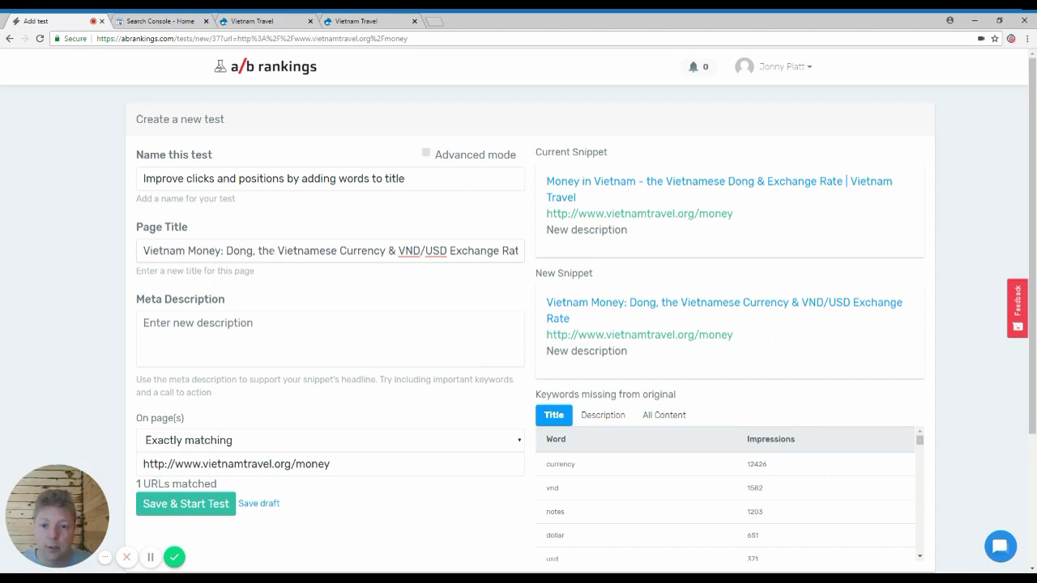
pyautogui.moveTo(388, 250); pyautogui.dragTo(519, 250)
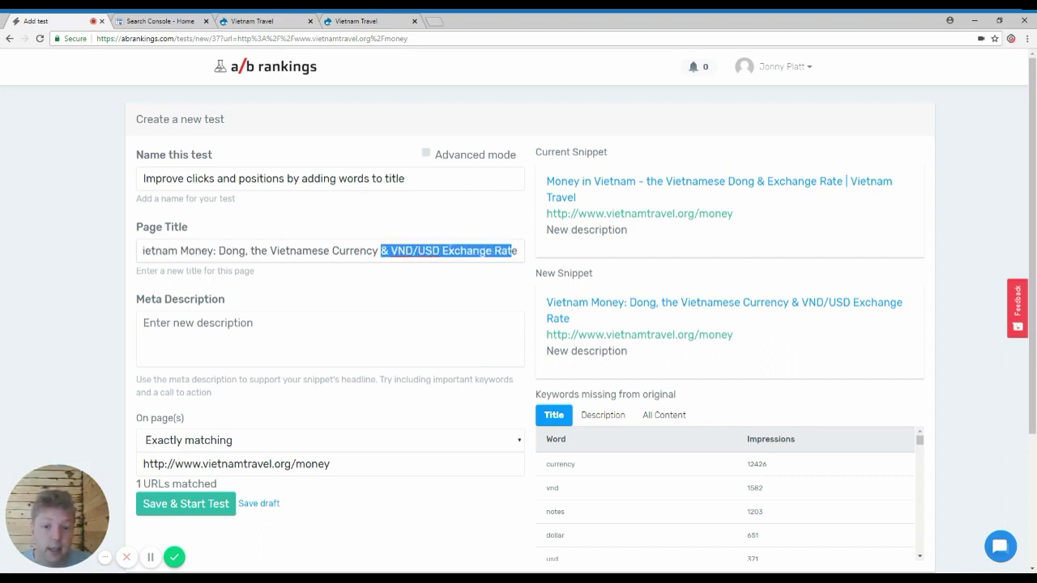
pyautogui.click(452, 250)
pyautogui.moveTo(418, 251); pyautogui.dragTo(439, 251)
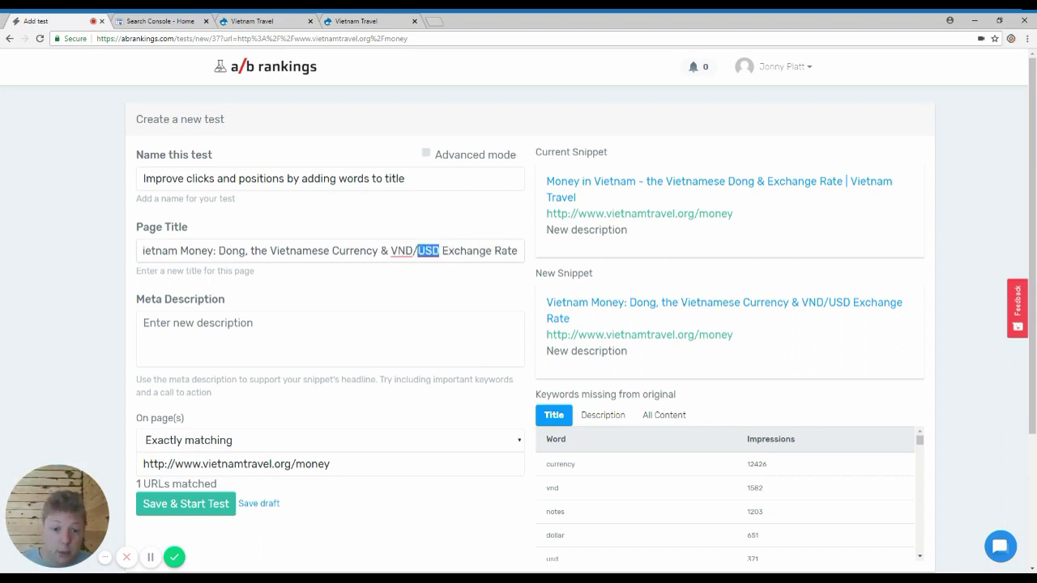
pyautogui.click(357, 319)
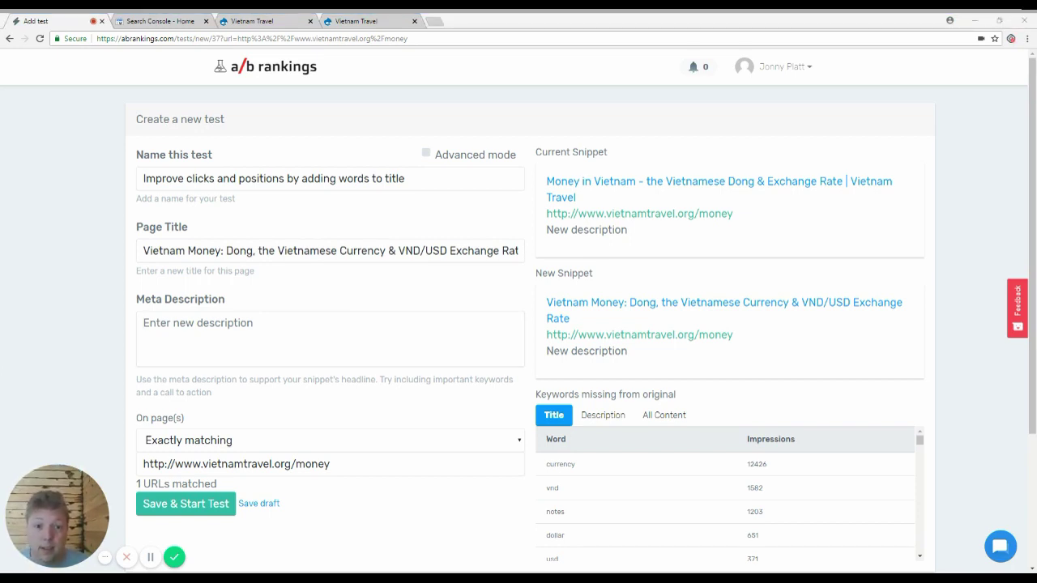
# Step: Paste the 'get a hold of your dong' meta description, review the preview, and start the test
pyautogui.write("Get a hold of your dong with our guide to Vietnam's currency, bank notes and the US dollar <> VND exchange rate. You could be a millionaire!")
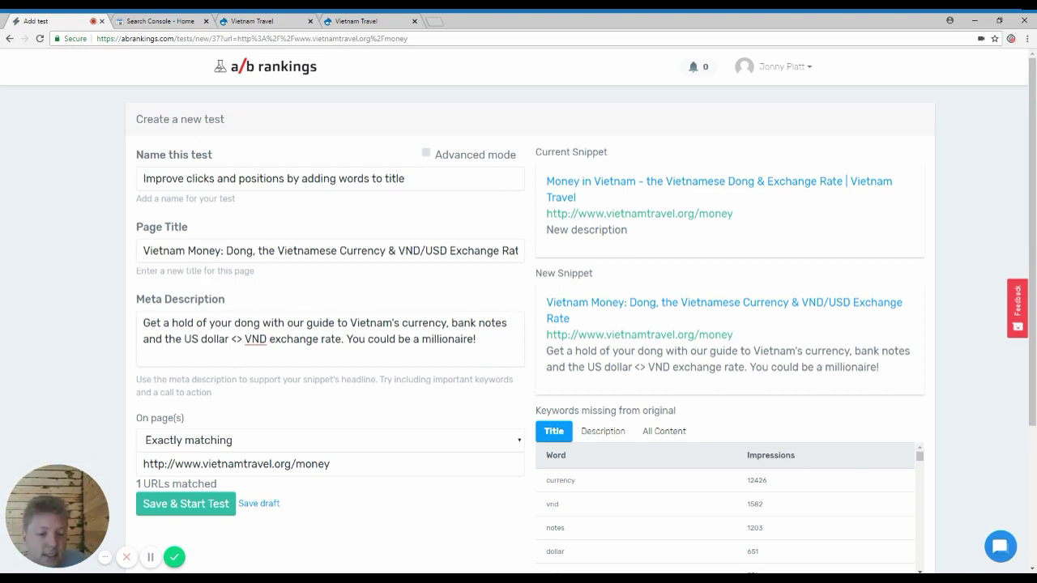
pyautogui.tripleClick(908, 371)
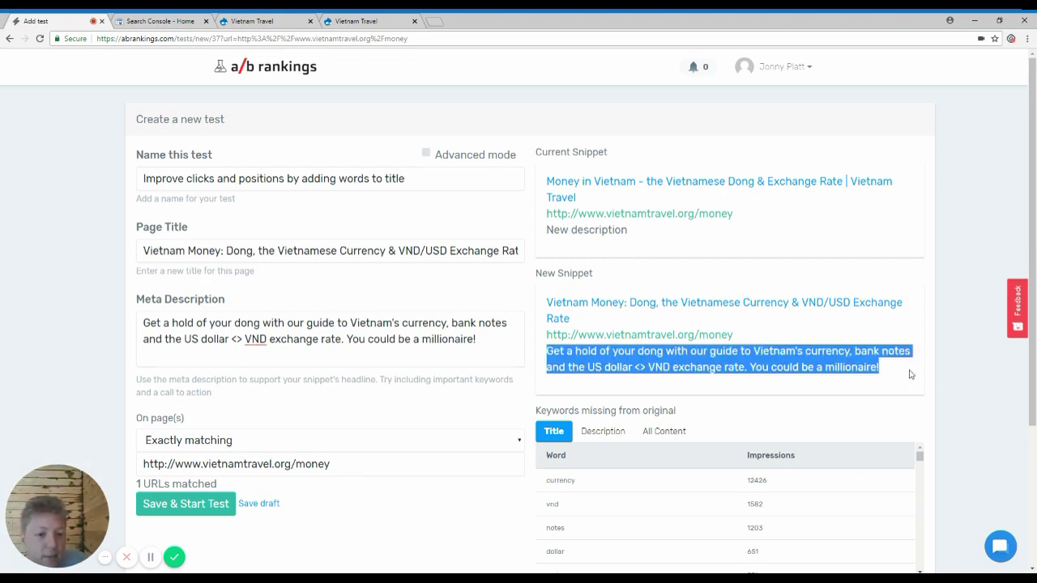
pyautogui.click(918, 342)
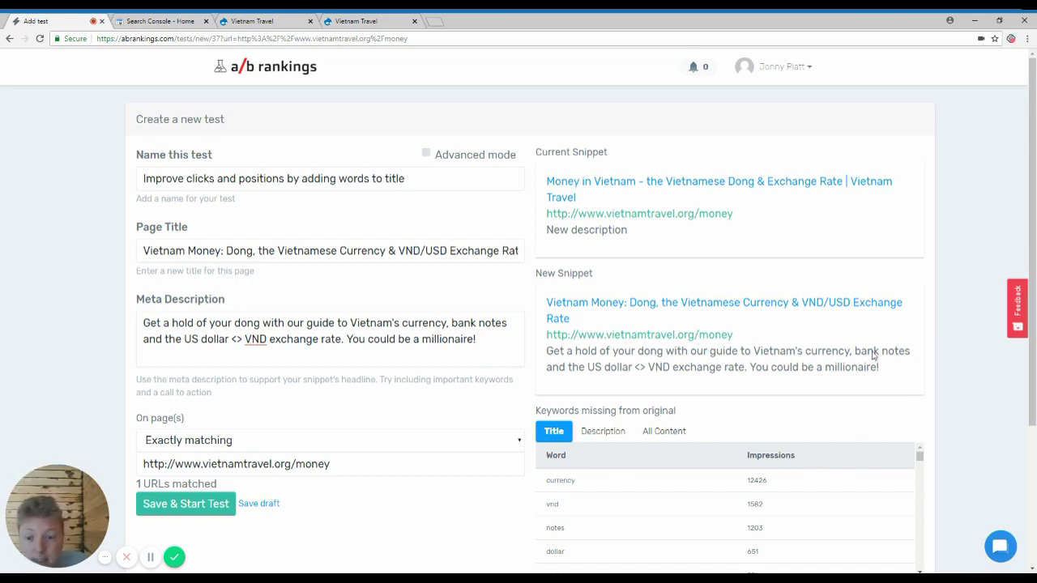
pyautogui.click(161, 508)
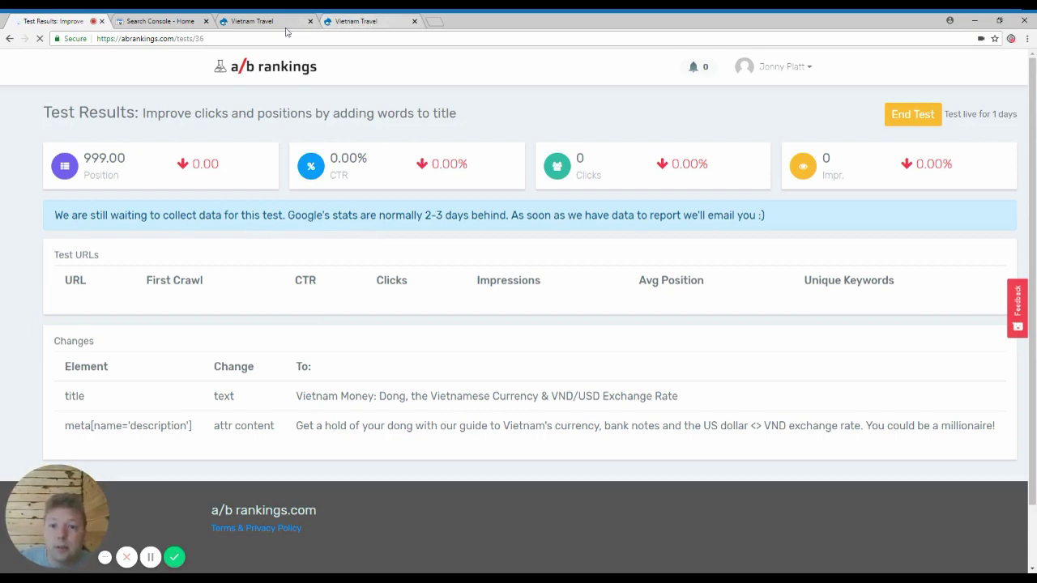
# Step: View the Money - Vietnam Dong page on vietnamtravel.org, then return to the test results
pyautogui.click(252, 21)
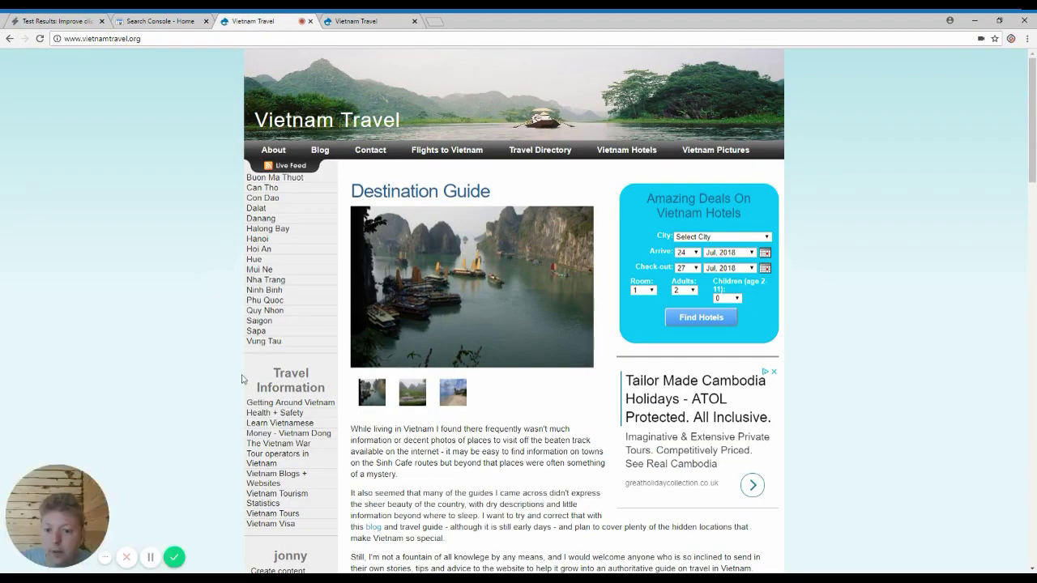
pyautogui.click(311, 436)
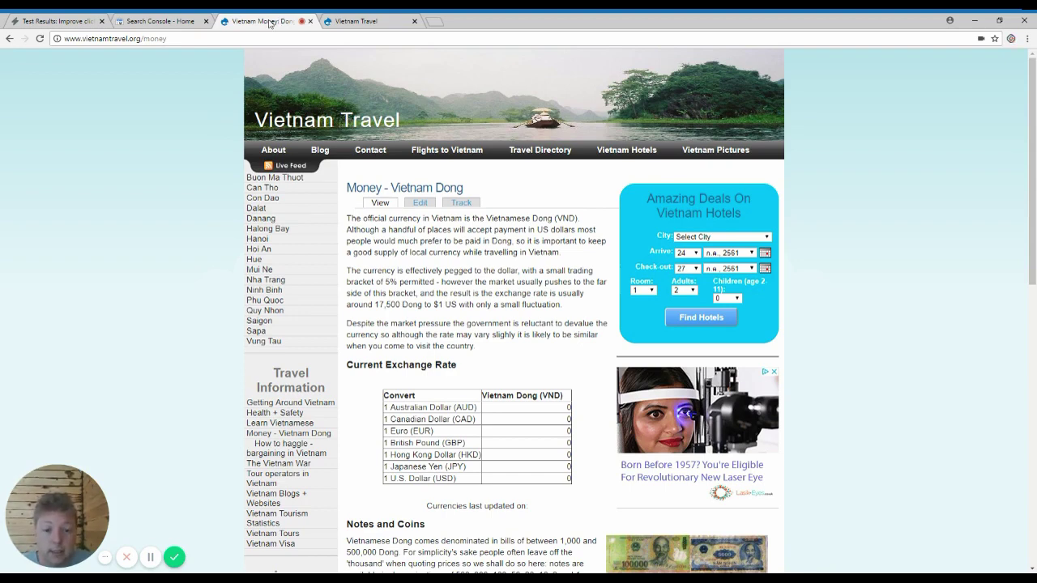
pyautogui.click(74, 21)
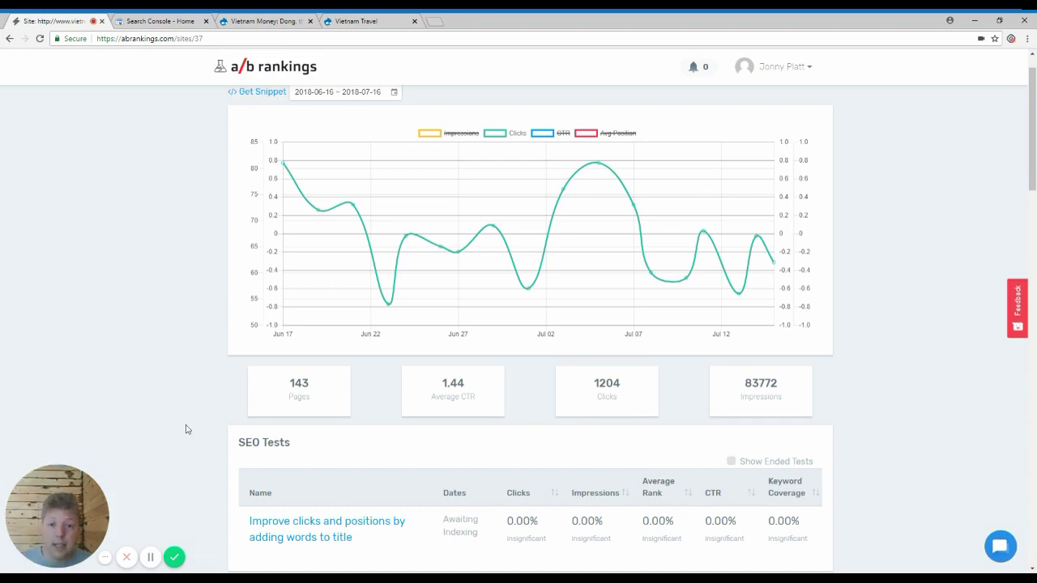
# Step: Note the home page's 310 clicks and 9194 impressions, then open its '/' page report
pyautogui.scroll(1, 191, 401)
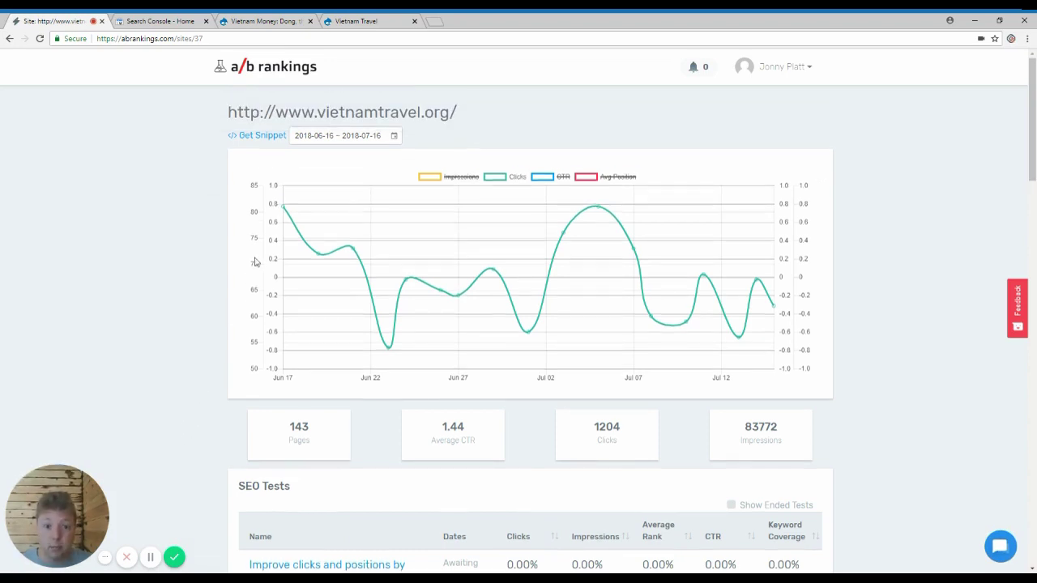
pyautogui.scroll(-3, 1035, 124)
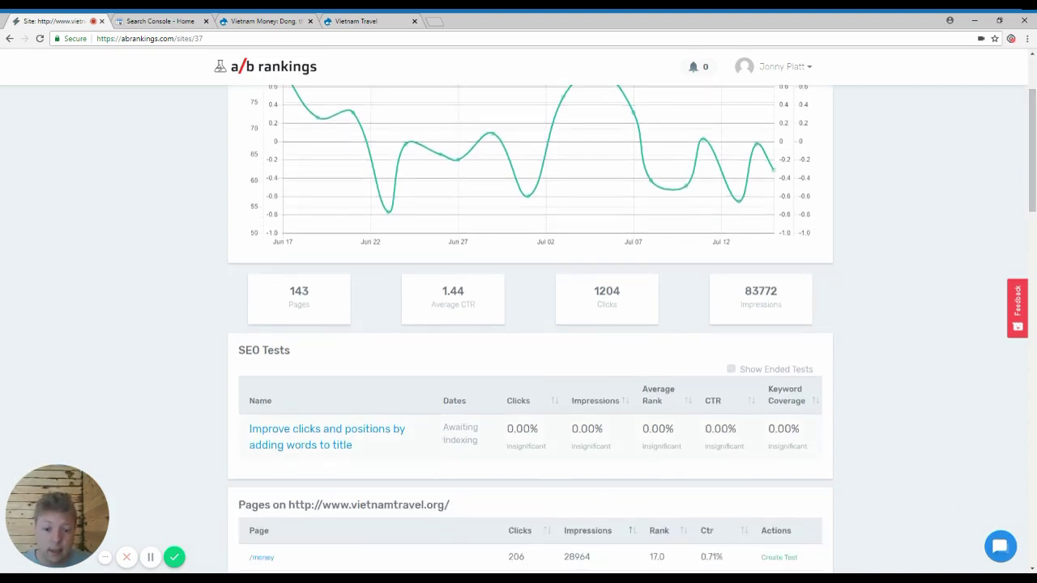
pyautogui.moveTo(444, 426); pyautogui.dragTo(478, 441)
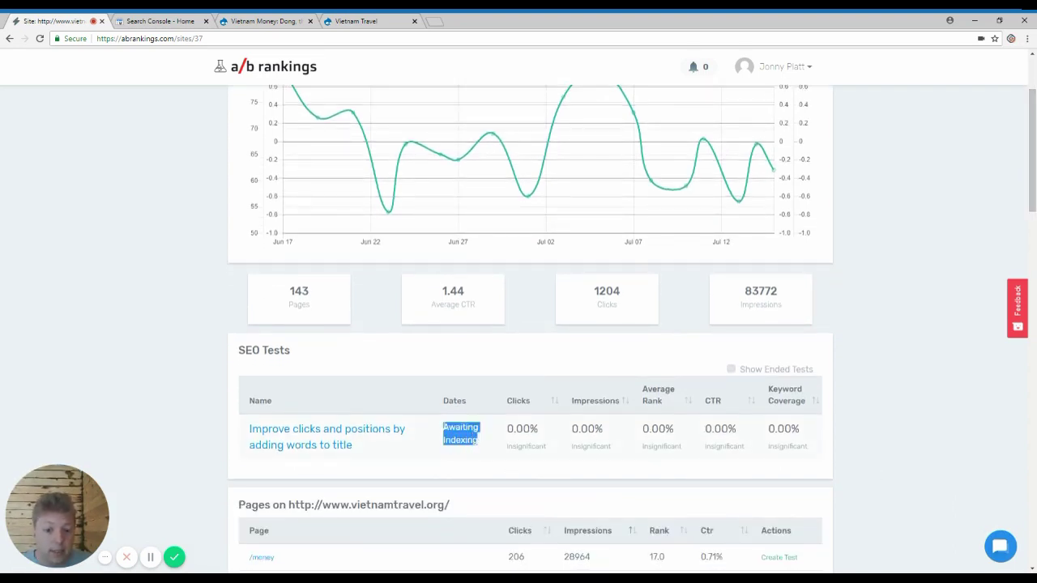
pyautogui.click(464, 456)
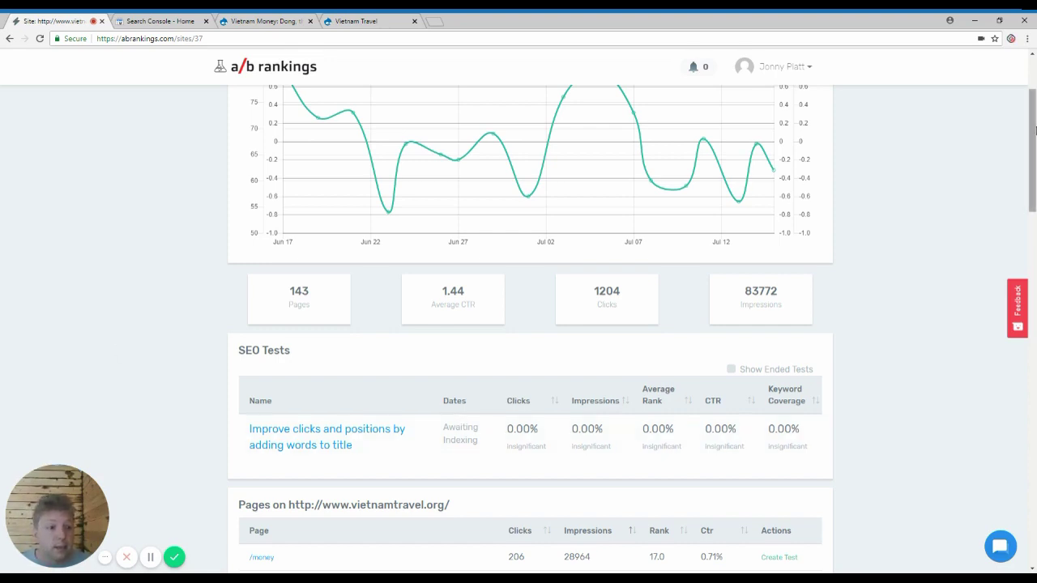
pyautogui.moveTo(1034, 127); pyautogui.dragTo(1034, 170)
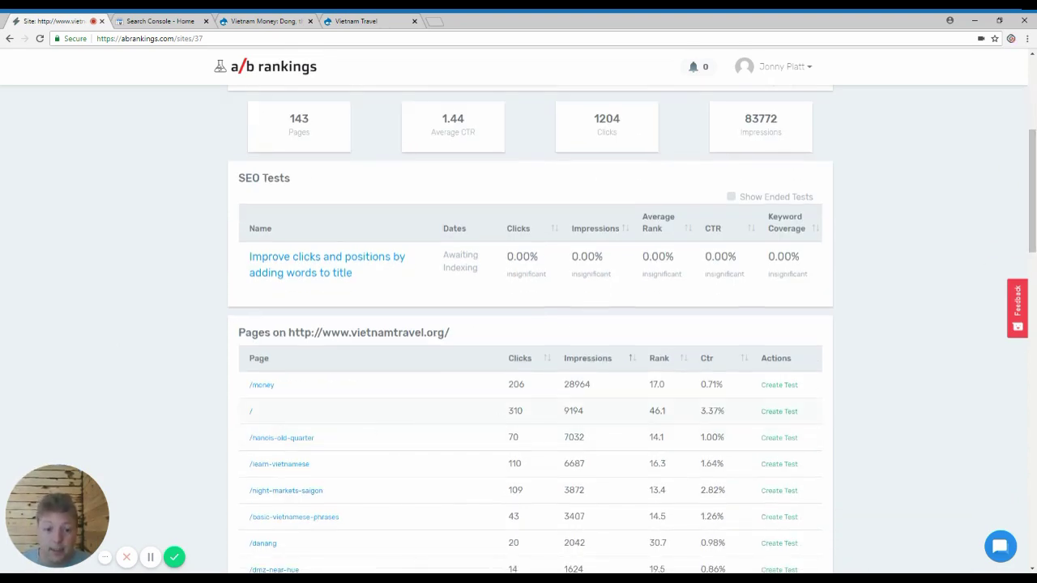
pyautogui.doubleClick(584, 416)
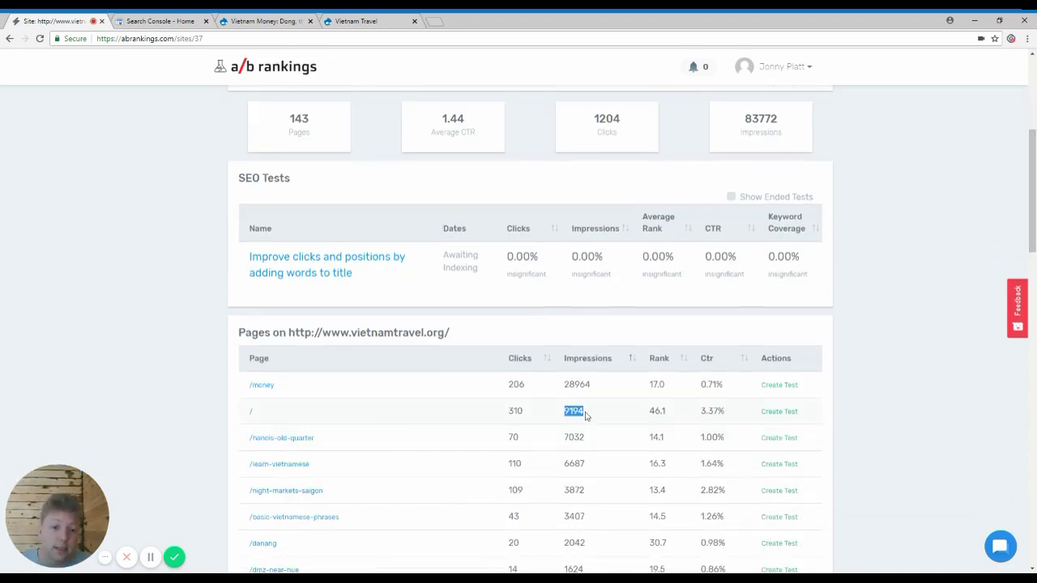
pyautogui.doubleClick(537, 419)
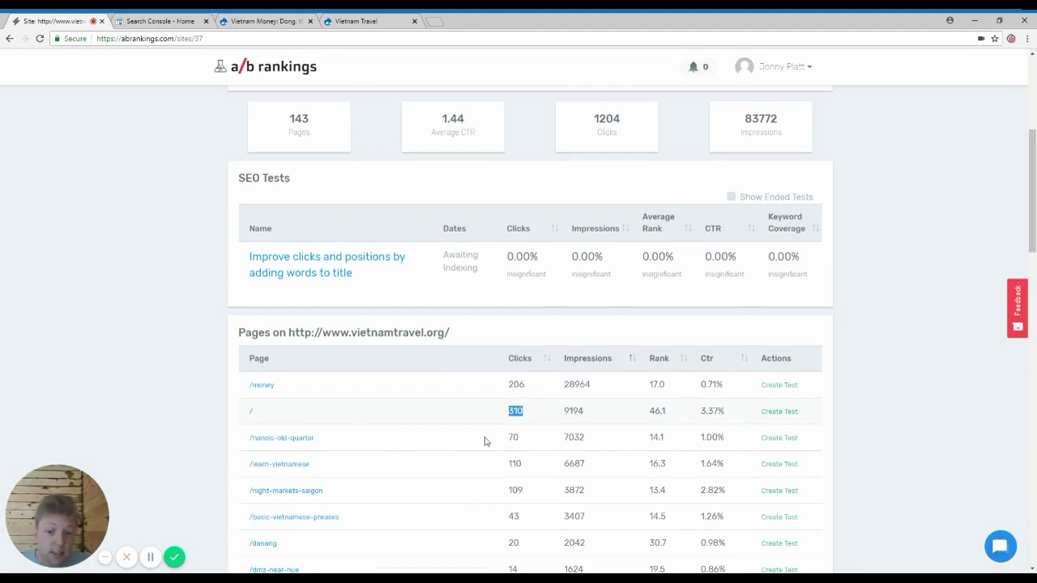
pyautogui.click(251, 416)
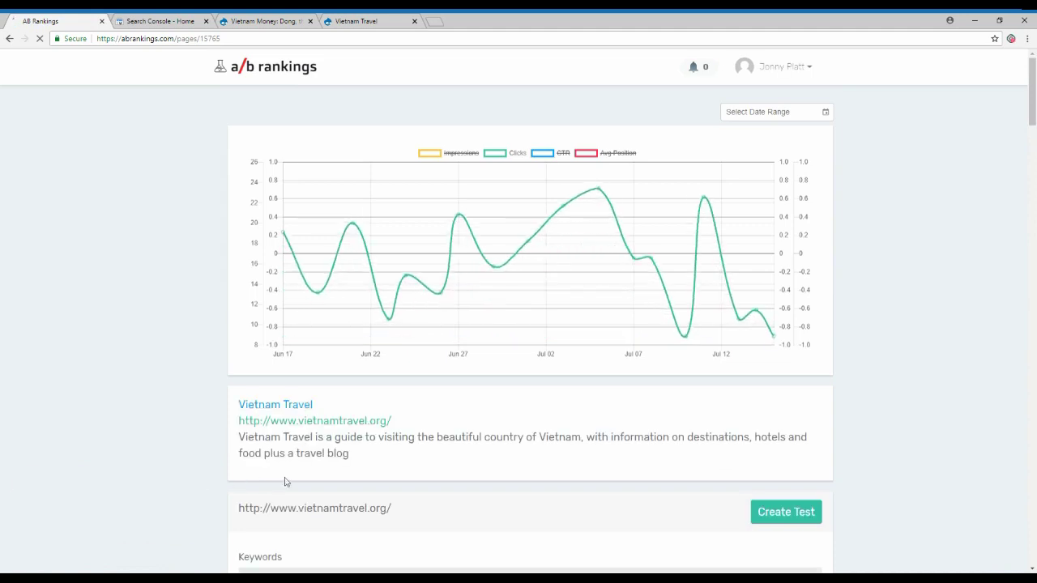
pyautogui.tripleClick(234, 407)
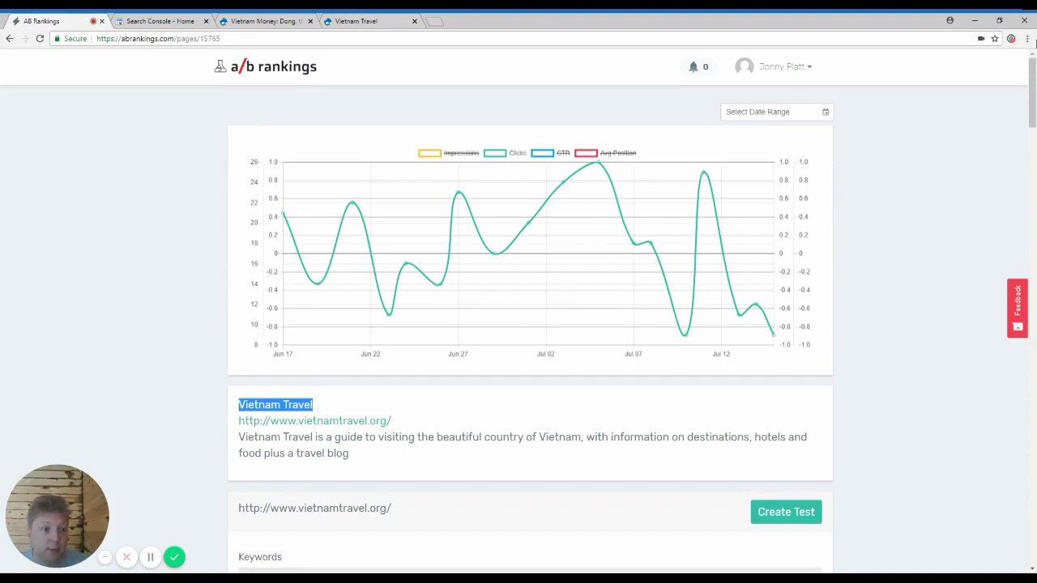
pyautogui.scroll(-3, 1034, 84)
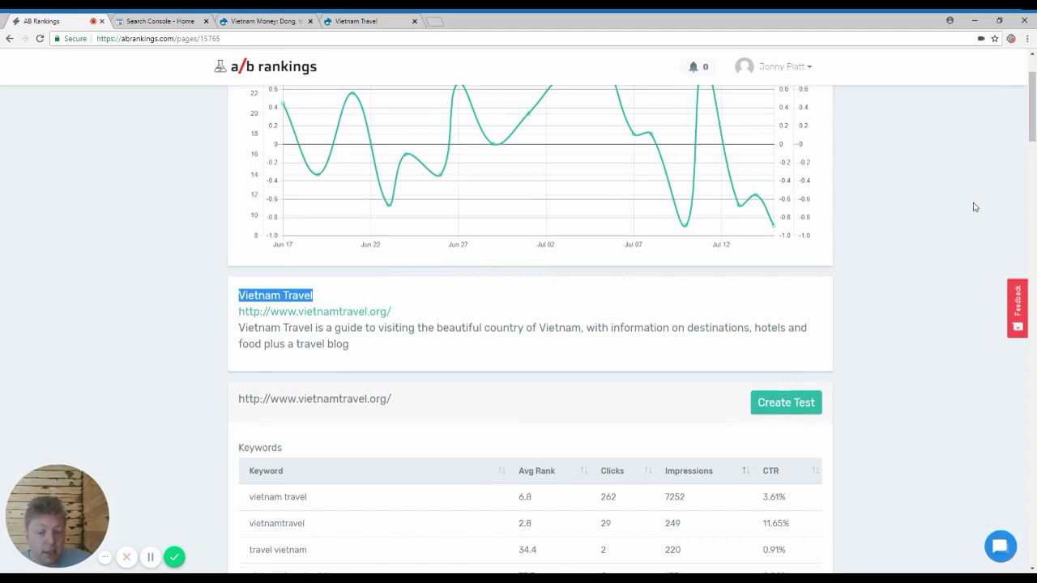
pyautogui.scroll(-5, 964, 267)
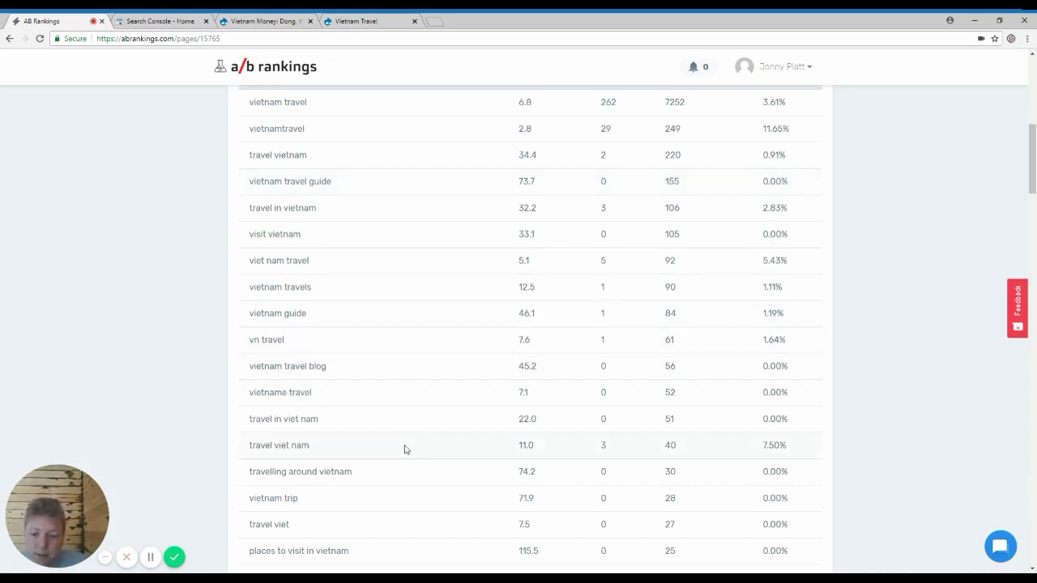
pyautogui.scroll(-5, 593, 465)
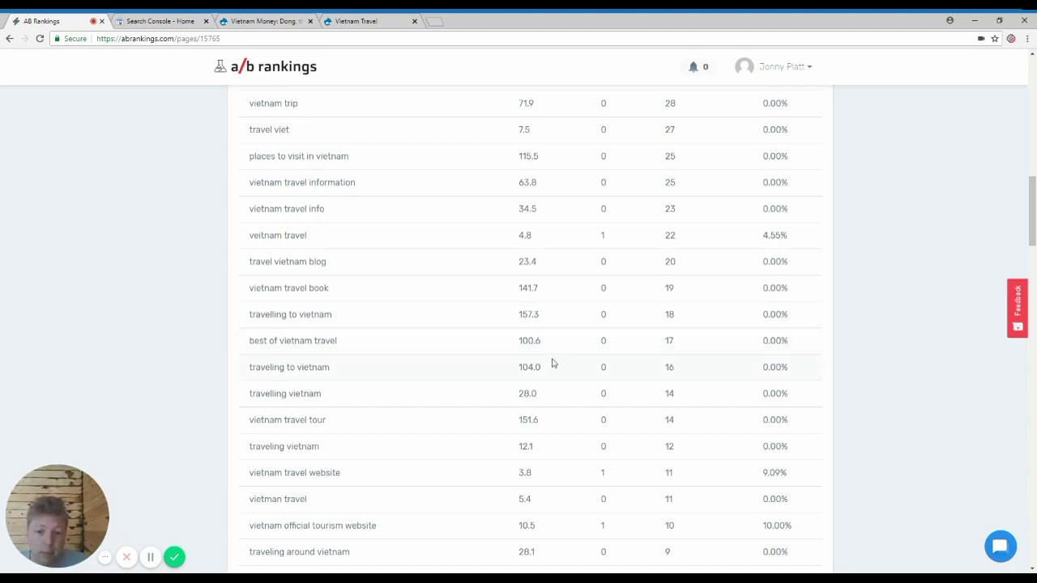
pyautogui.scroll(10, 493, 393)
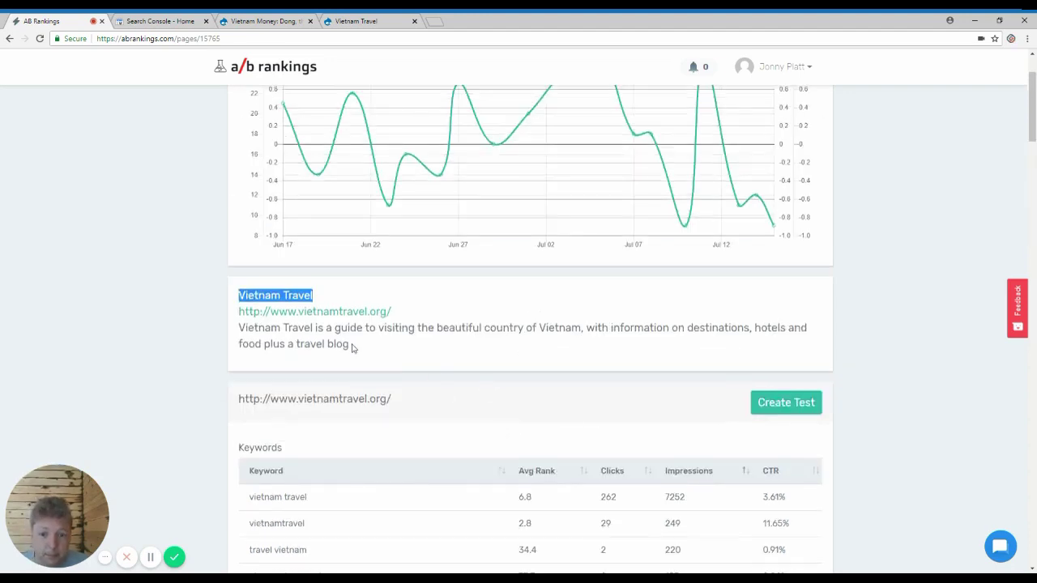
pyautogui.moveTo(245, 328); pyautogui.dragTo(349, 343)
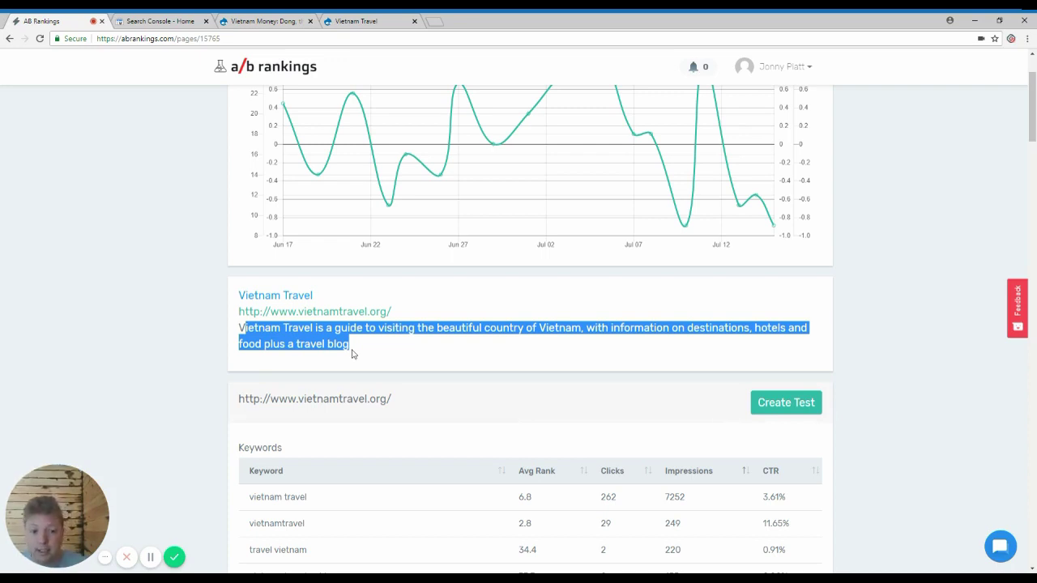
pyautogui.click(352, 354)
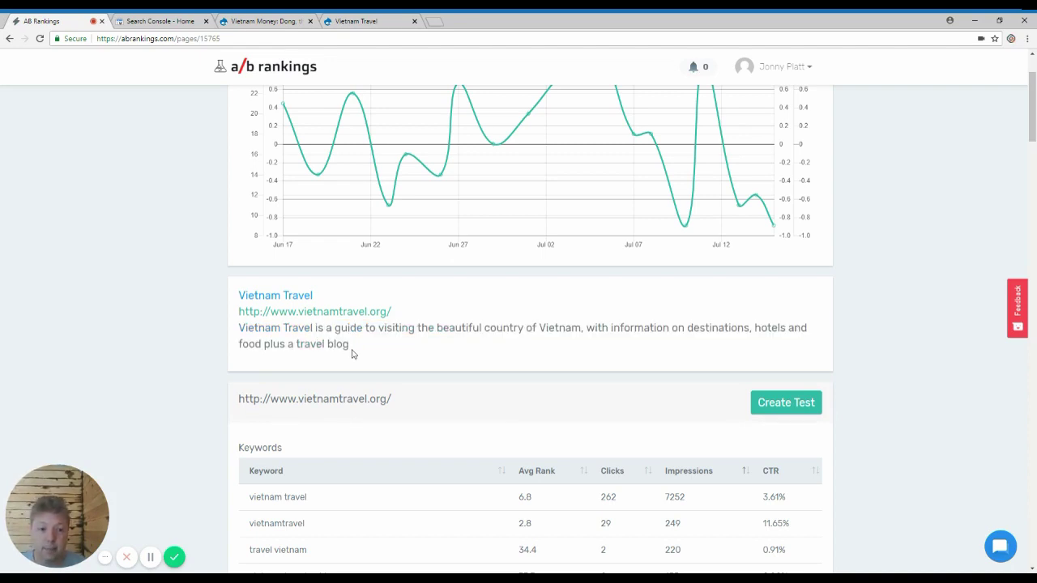
# Step: Search Google for 'vietnam travel' and review the first-page result snippets
pyautogui.click(439, 22)
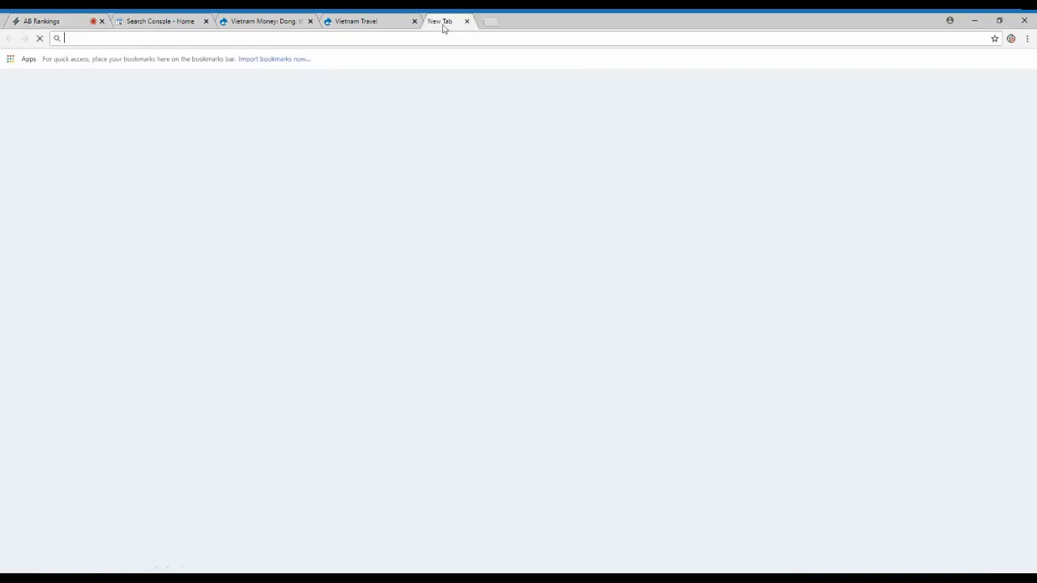
pyautogui.write('vietnam travel')
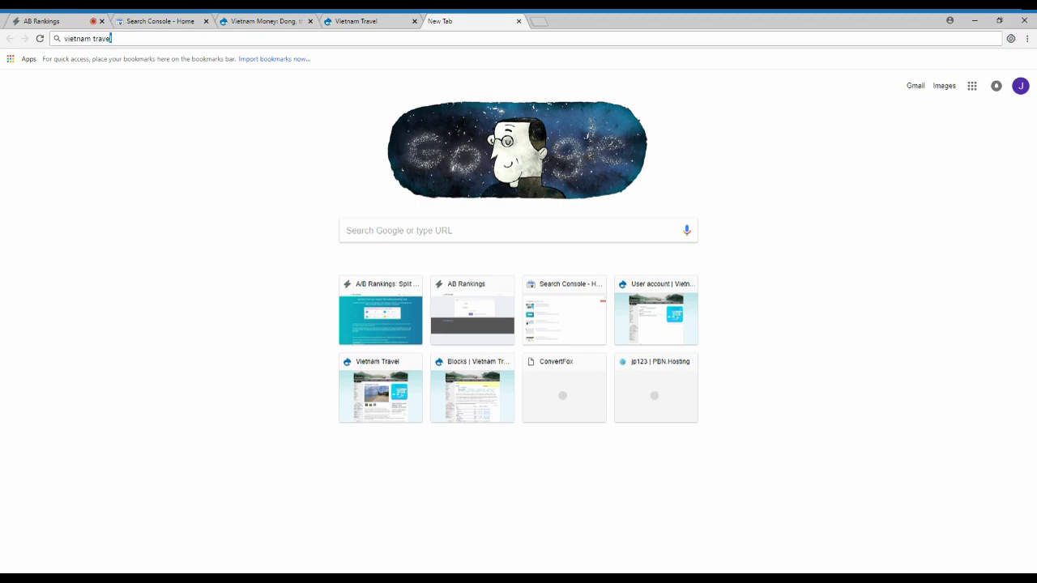
pyautogui.press('Return')
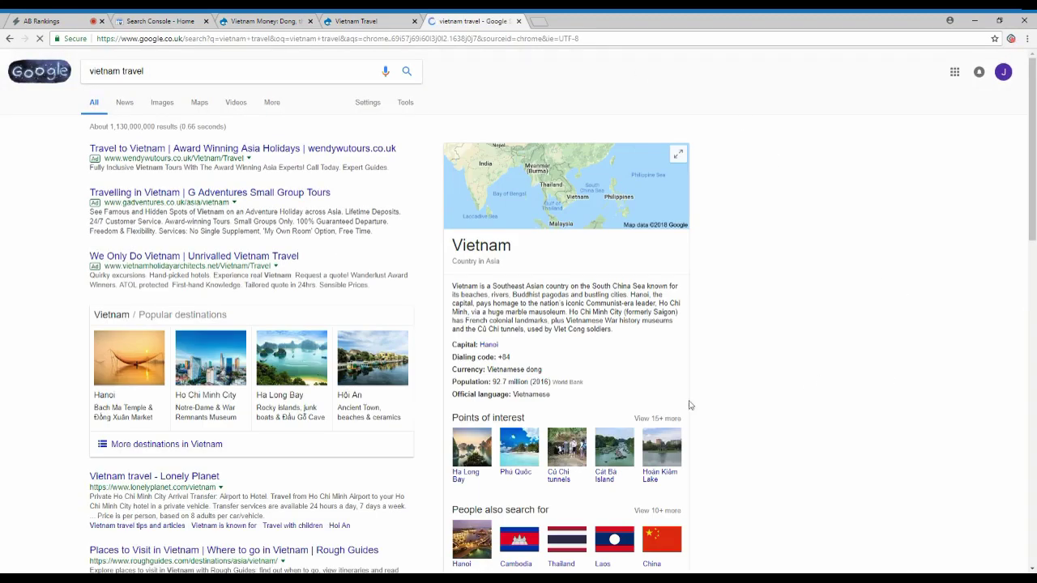
pyautogui.moveTo(105, 559)
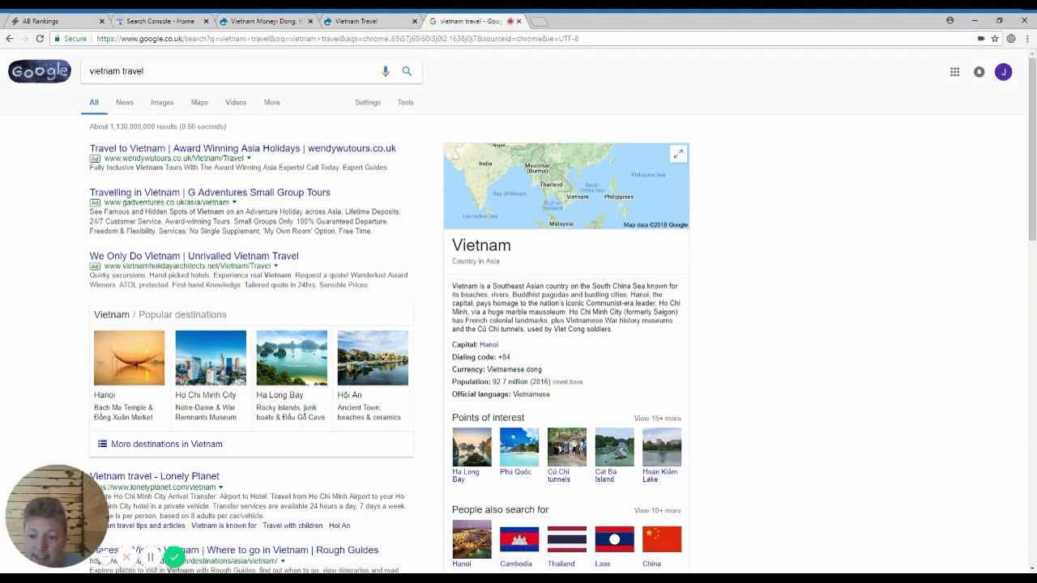
pyautogui.scroll(-5, 257, 259)
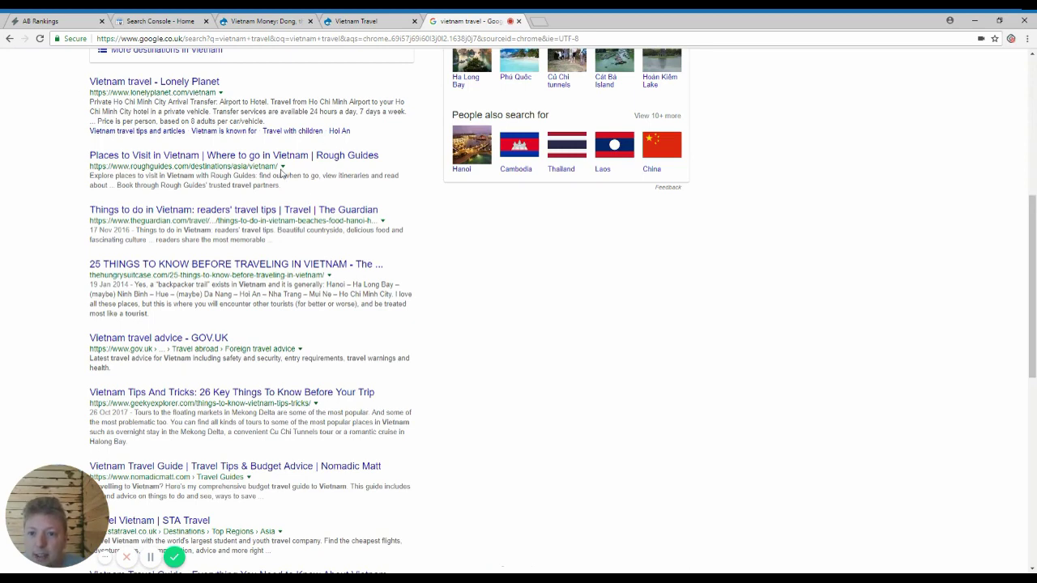
pyautogui.moveTo(280, 185); pyautogui.dragTo(251, 169)
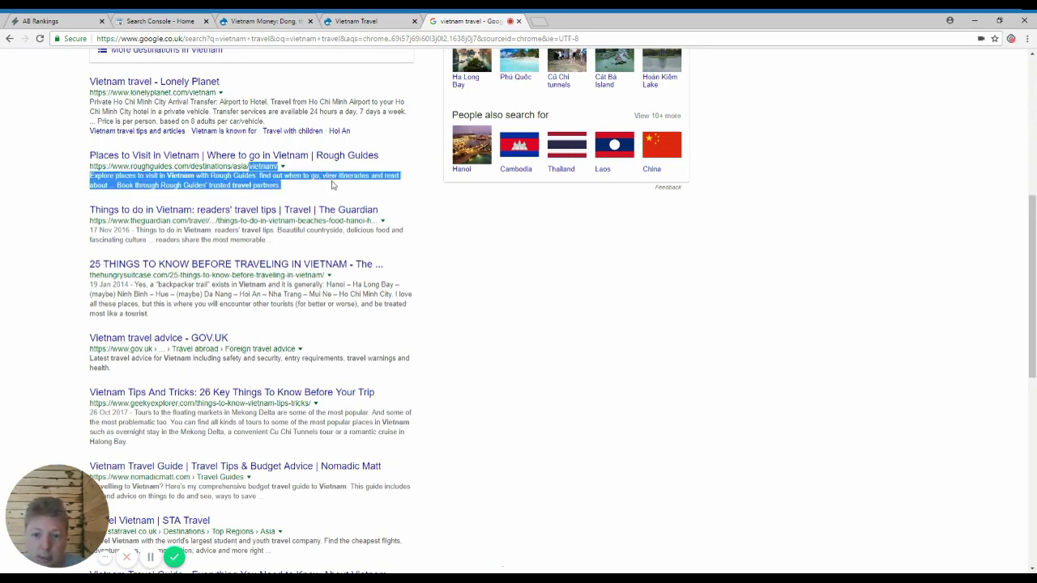
pyautogui.moveTo(279, 231)
pyautogui.mouseDown()
pyautogui.moveTo(383, 231)
pyautogui.moveTo(154, 240)
pyautogui.moveTo(266, 240)
pyautogui.mouseUp()
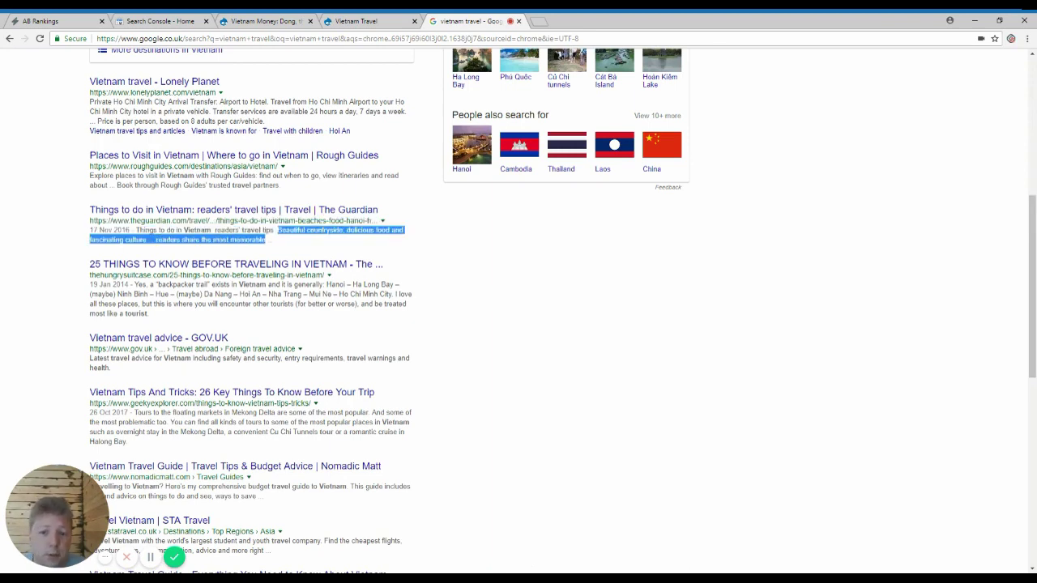
pyautogui.click(300, 240)
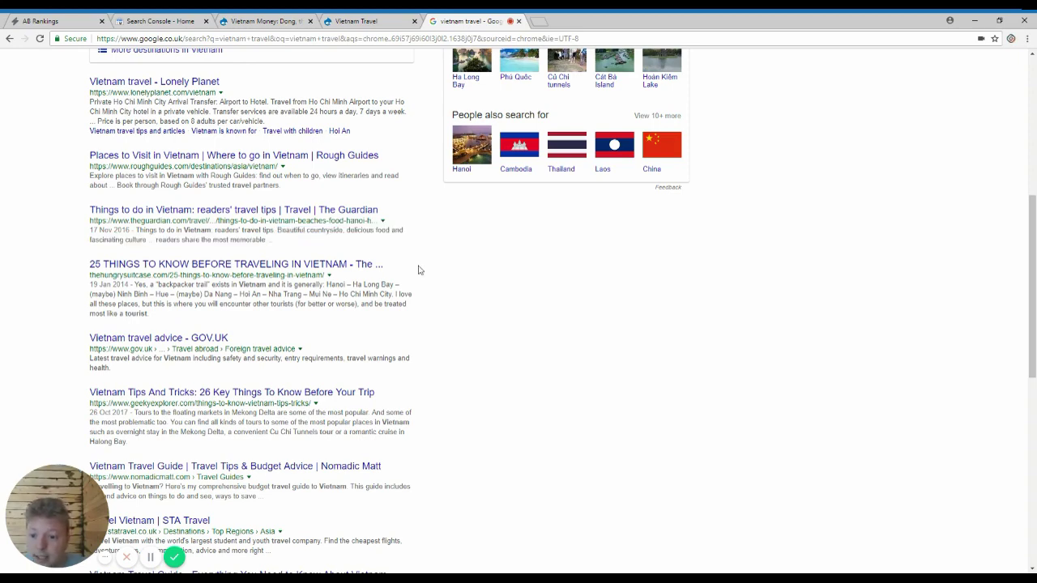
# Step: Find the Vietnam Travel result on page 2, then return to A/B Rankings
pyautogui.scroll(-5, 486, 284)
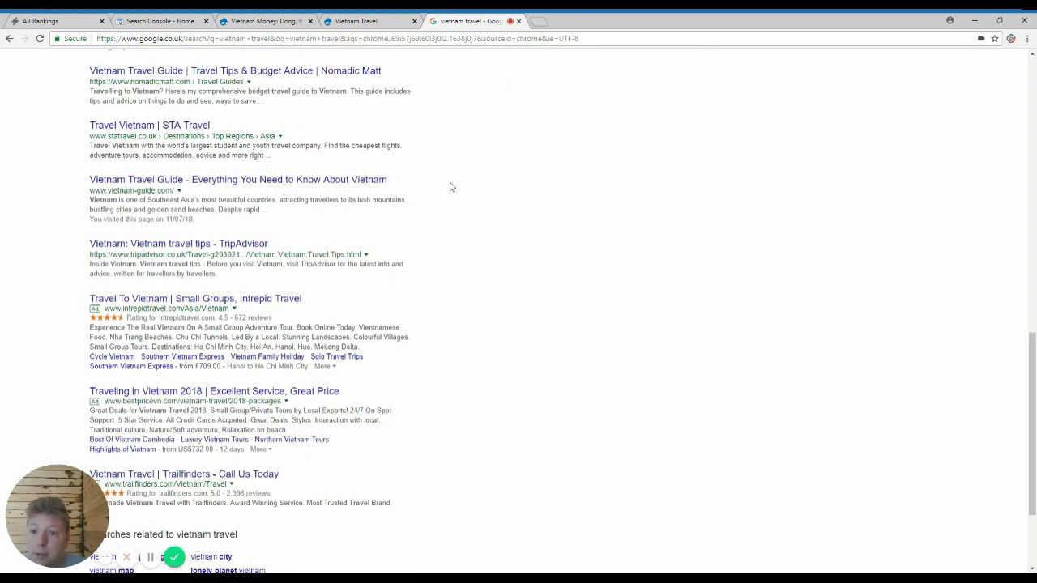
pyautogui.scroll(-2, 301, 488)
pyautogui.click(328, 510)
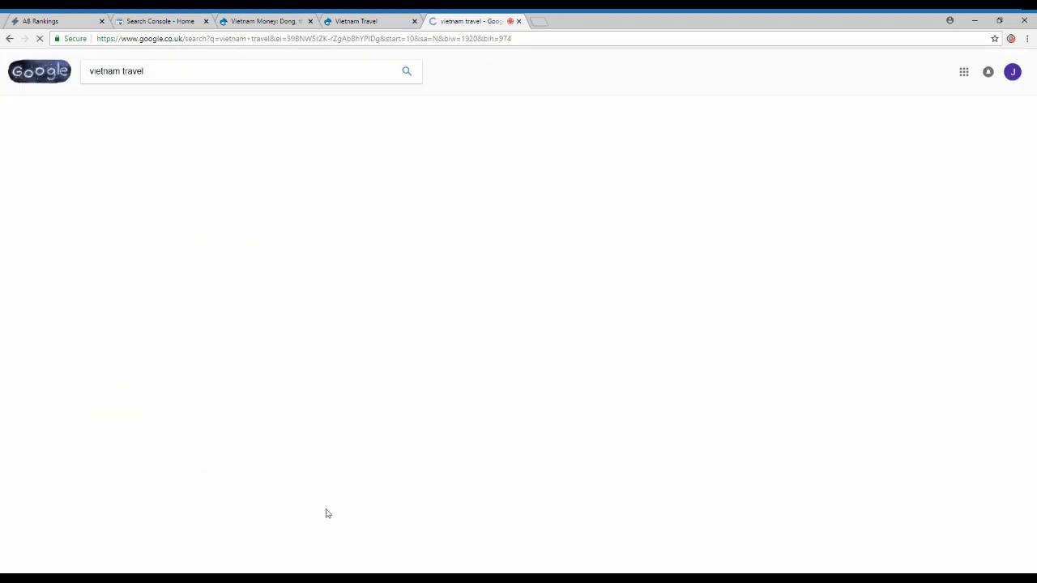
pyautogui.scroll(-5, 321, 507)
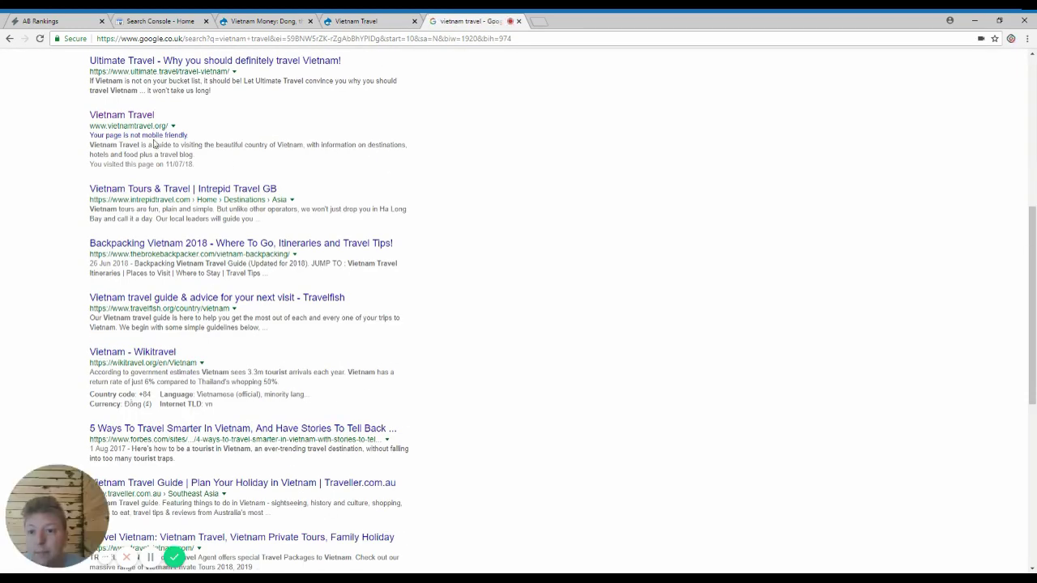
pyautogui.moveTo(152, 137); pyautogui.dragTo(209, 167)
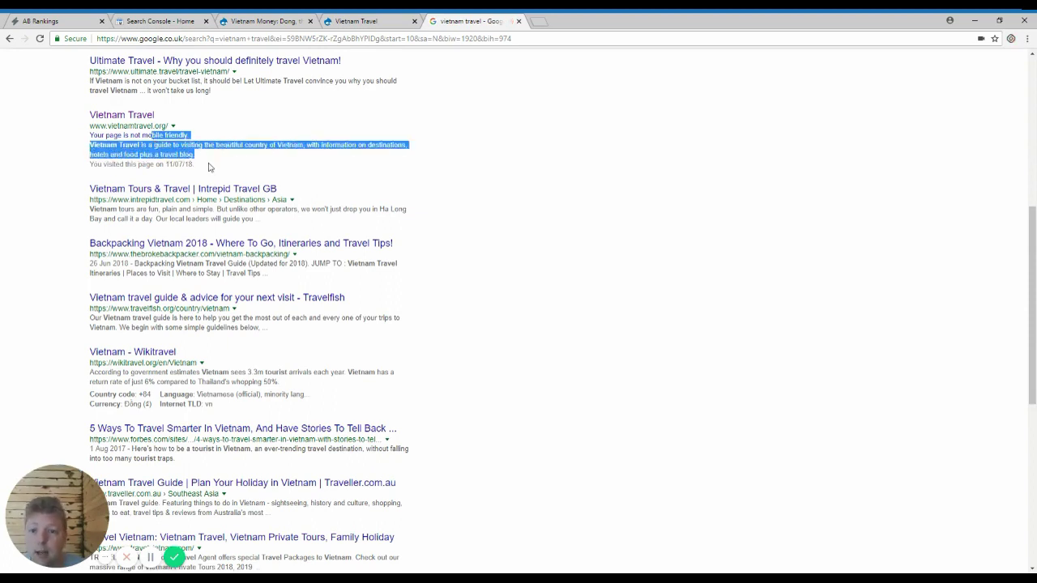
pyautogui.click(52, 17)
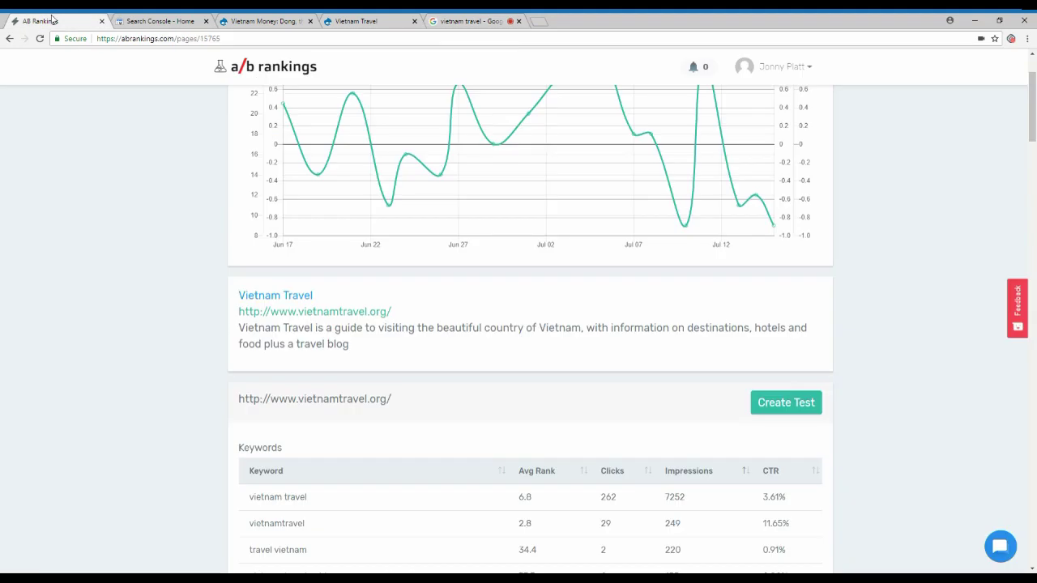
# Step: Create a home page test named 'A more stimulating description for the home page'
pyautogui.click(771, 409)
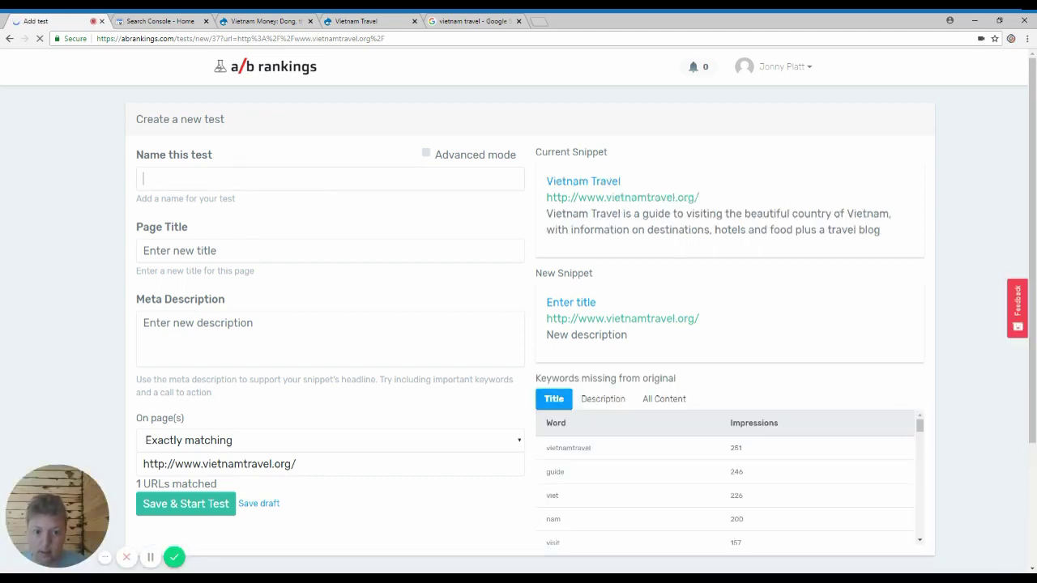
pyautogui.write('Create')
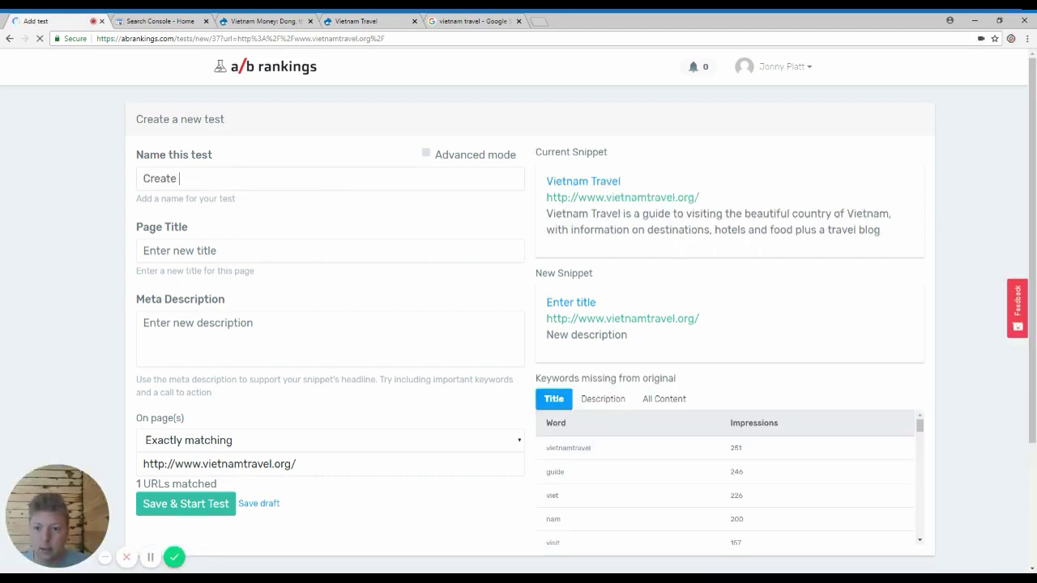
pyautogui.hotkey('ctrl', 'a')
pyautogui.write('A')
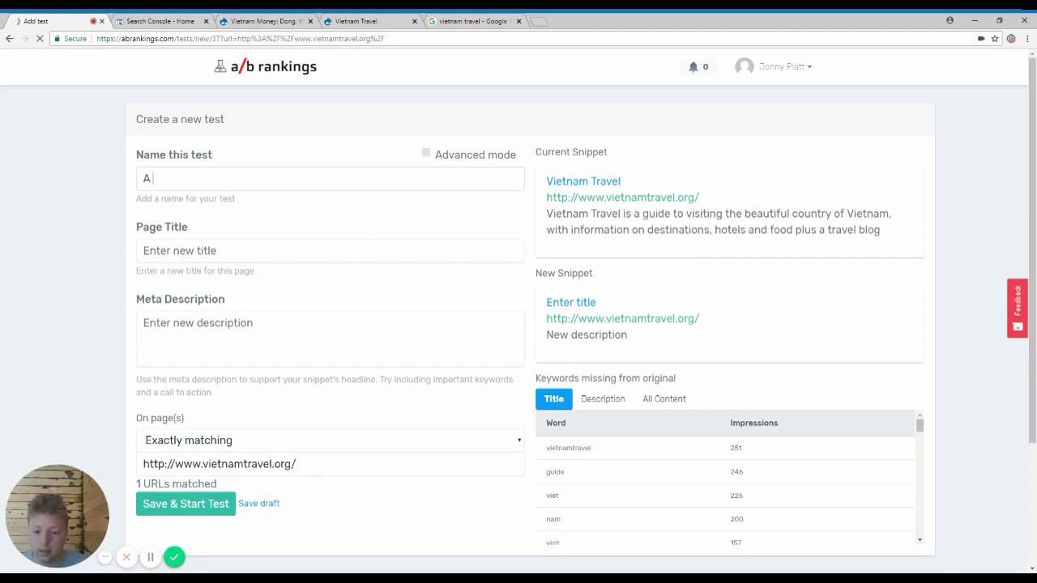
pyautogui.write(' more stimulating d')
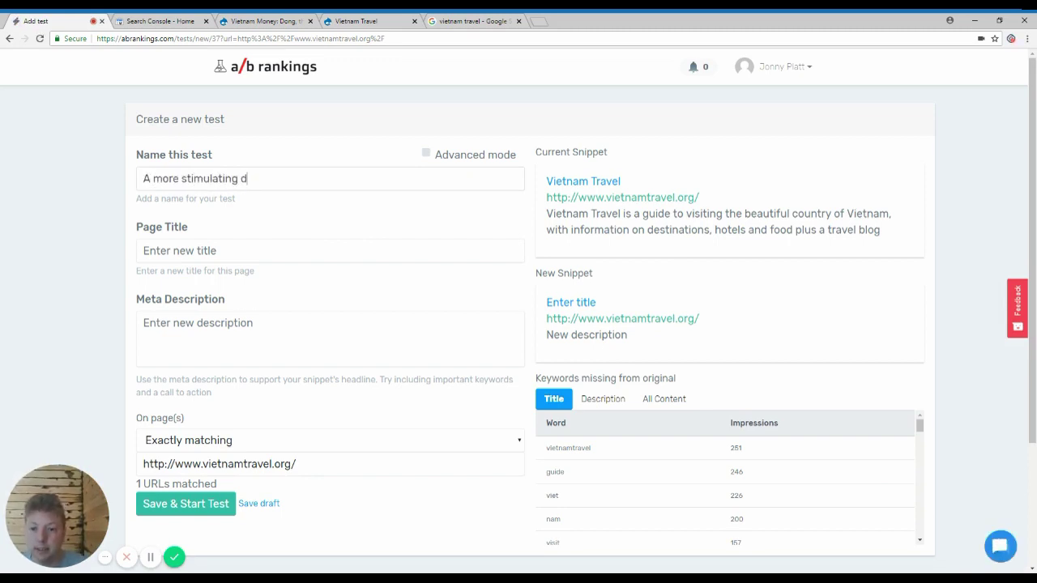
pyautogui.write('escription for the ')
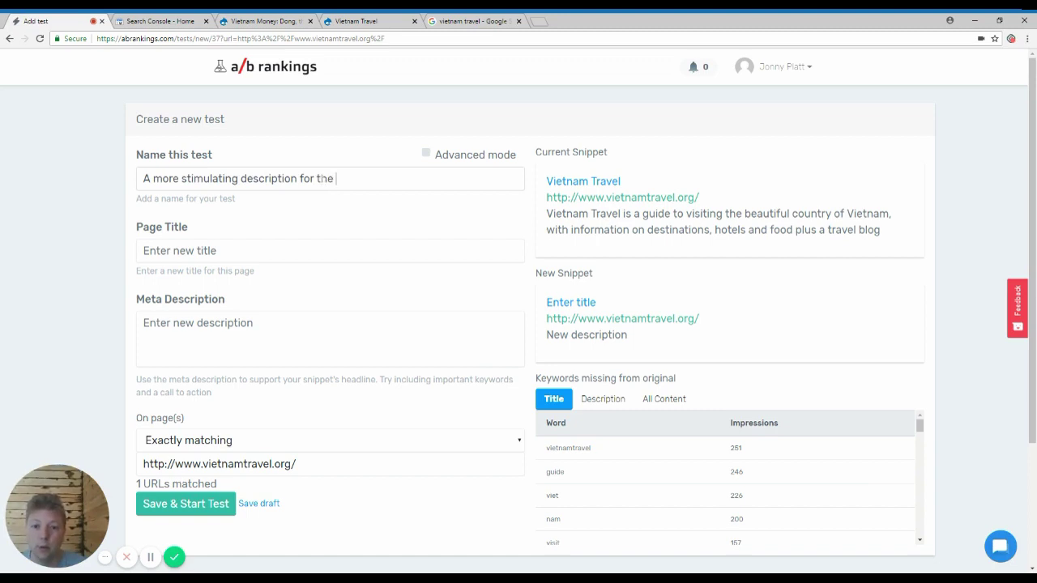
pyautogui.write('home page')
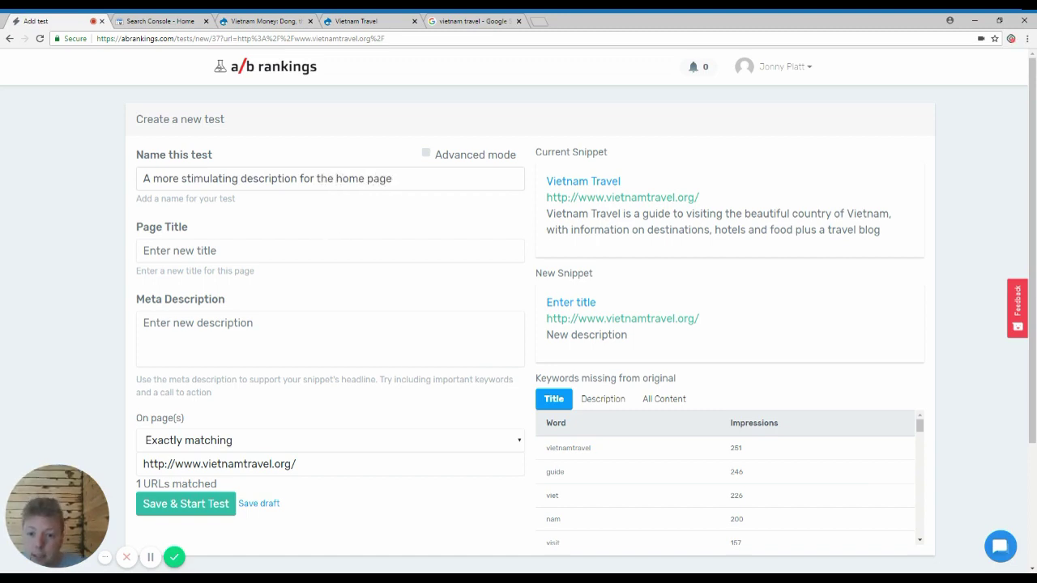
# Step: Set Page Title to 'Visit Vietnam! Travel To The Best Destinations With The Un-Official Guide'
pyautogui.click(145, 251)
pyautogui.hotkey('alt', 'Tab')
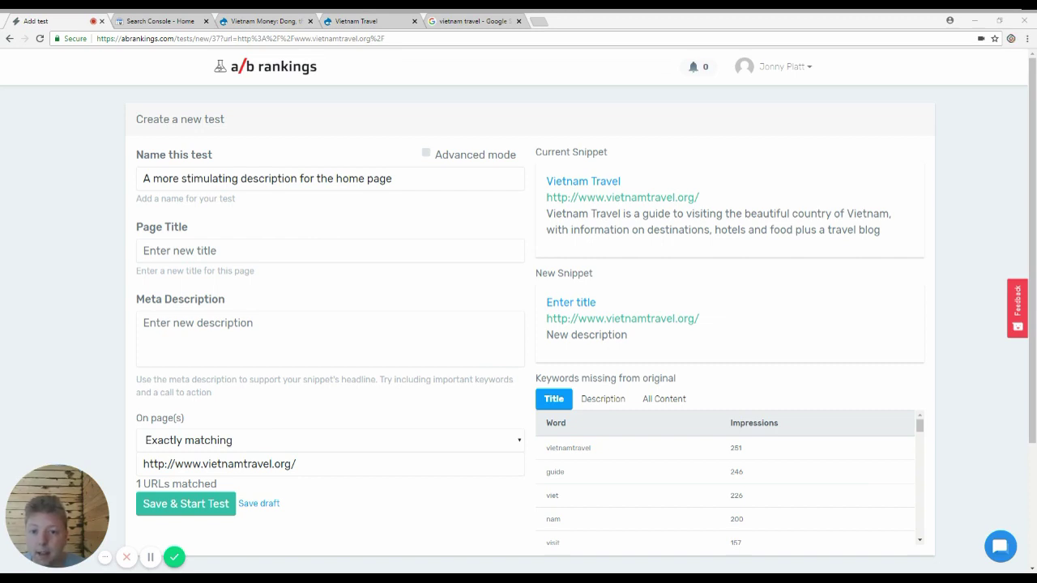
pyautogui.hotkey('alt', 'Tab')
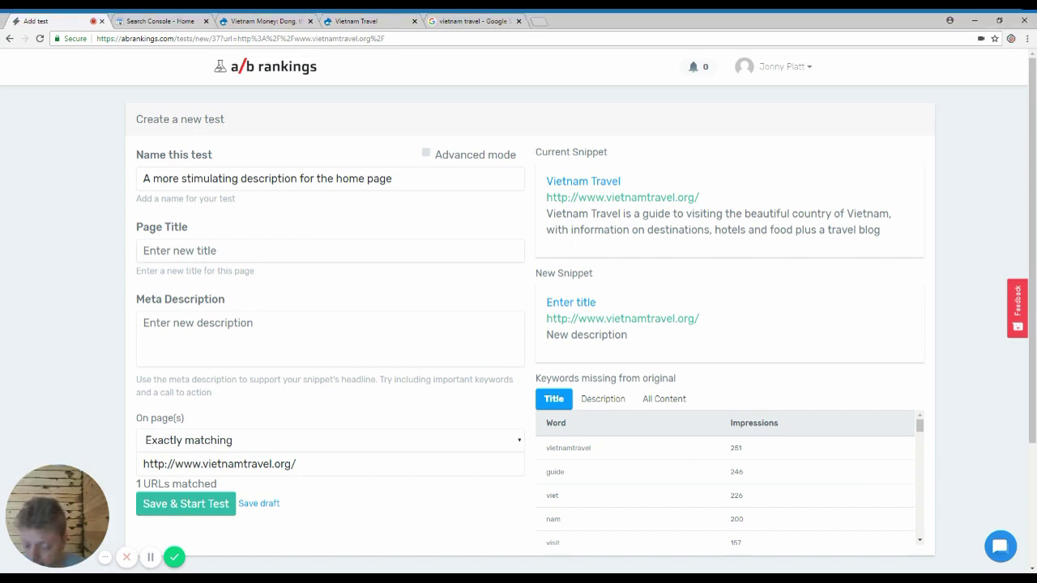
pyautogui.write("Get a hold of your dong with our guide to Vietnam's currency, bank notes and the US dollar <-> VND exchange rate. You could be a millionaire!")
pyautogui.hotkey('ctrl', 'z')
pyautogui.hotkey('alt', 'Tab')
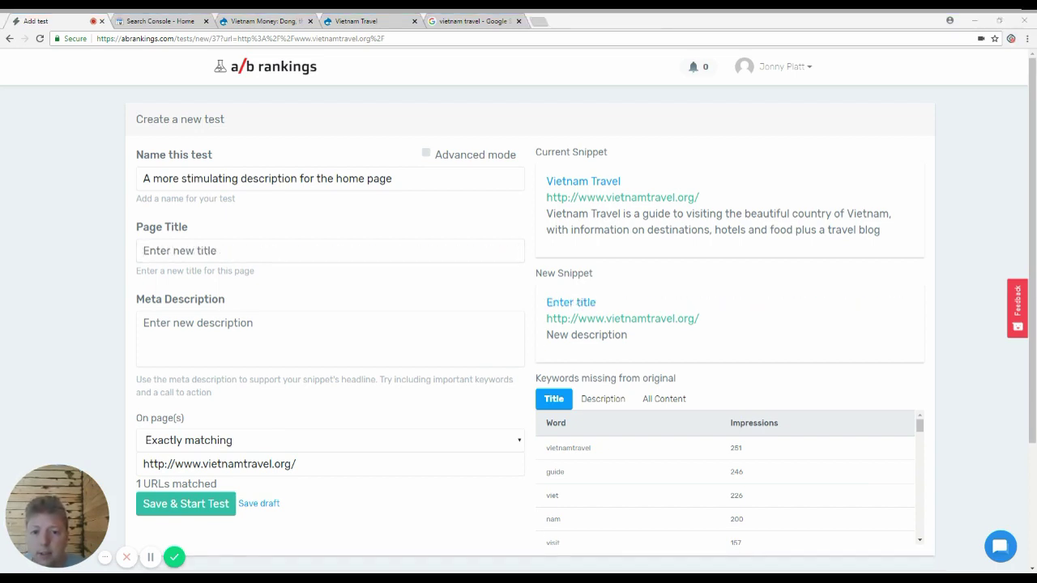
pyautogui.write('Visit Vietnam! Travel To The Best Destinations With The Un-Official Guide')
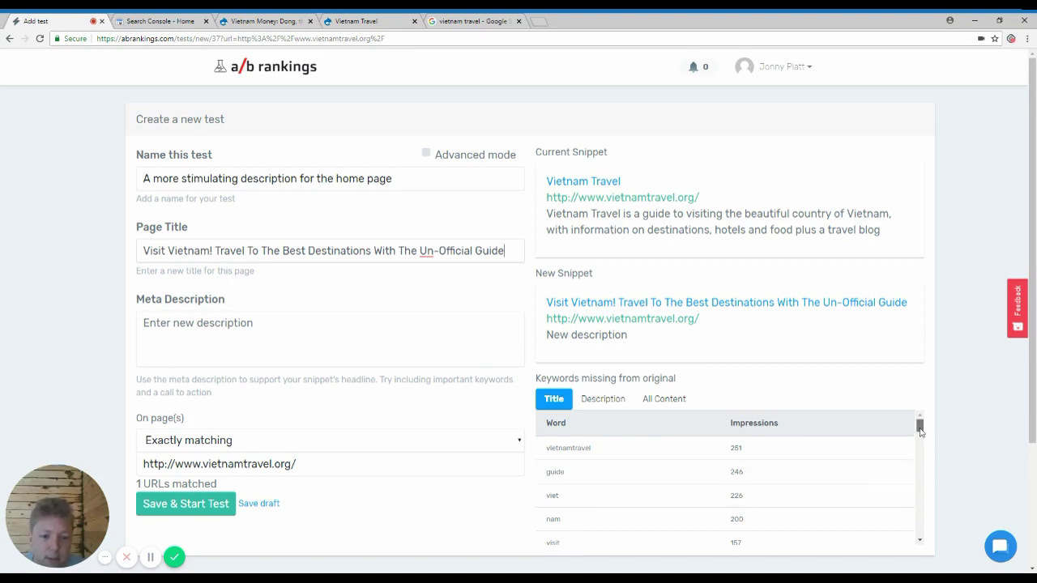
# Step: Paste the South East Asia text into Meta Description
pyautogui.moveTo(920, 432); pyautogui.dragTo(920, 452)
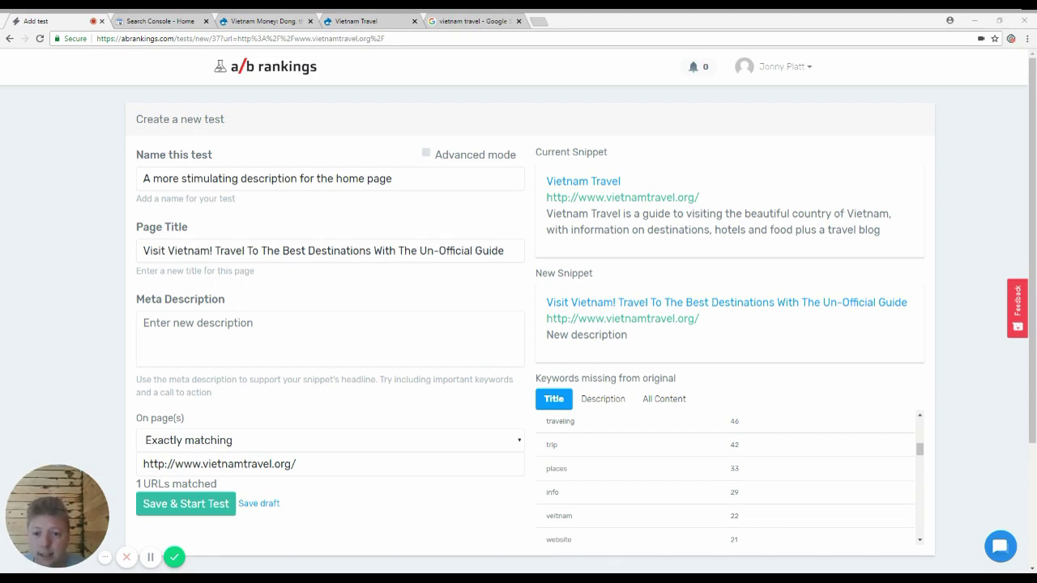
pyautogui.hotkey('alt', 'Tab')
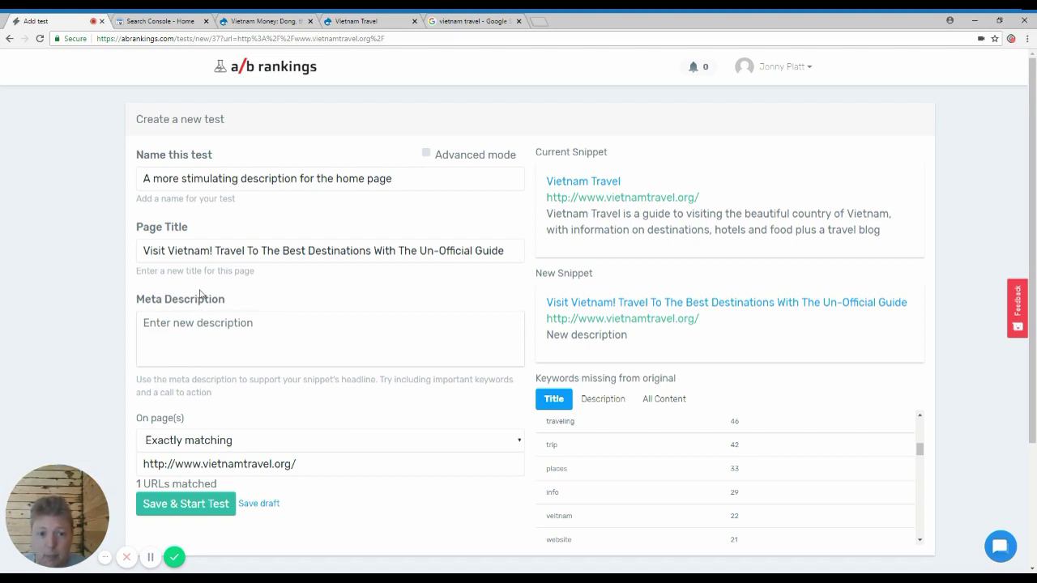
pyautogui.write('Discover the top attractions and places to visit with our guide to the most beautiful and unique country in South East Asia')
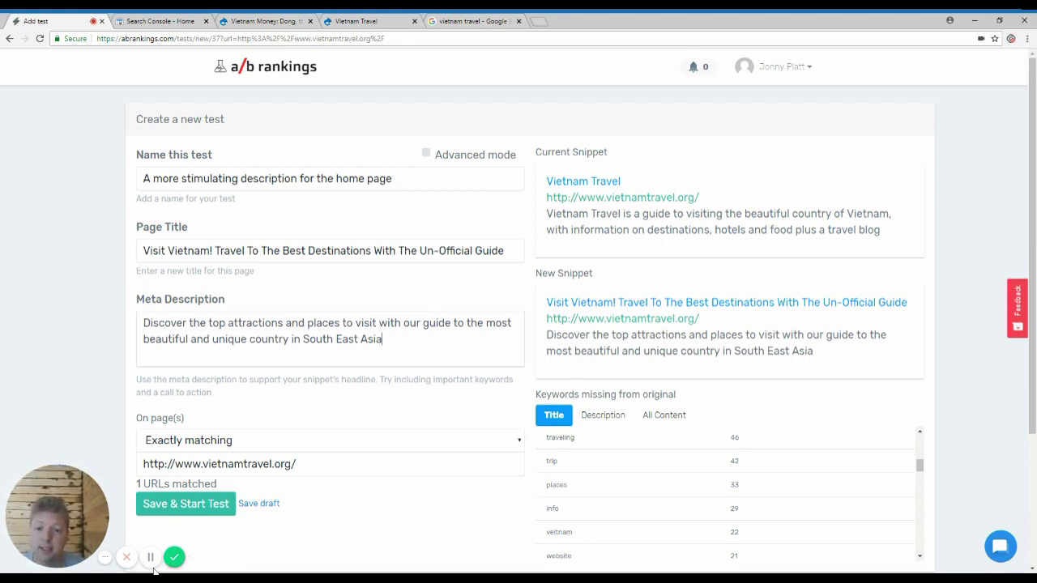
# Step: Save and start the home page test, then show the Vietnam Travel site
pyautogui.click(219, 505)
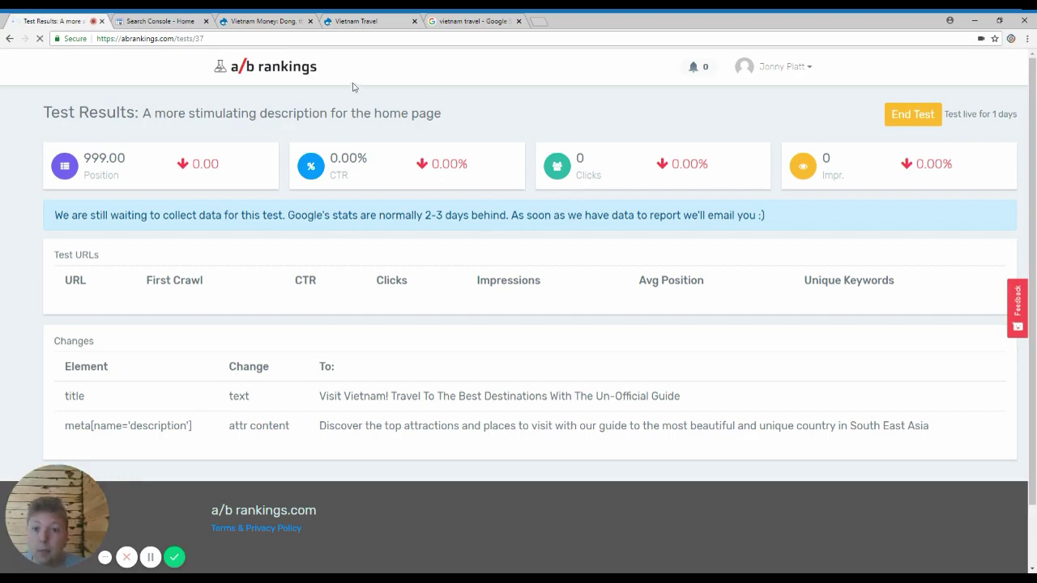
pyautogui.click(366, 22)
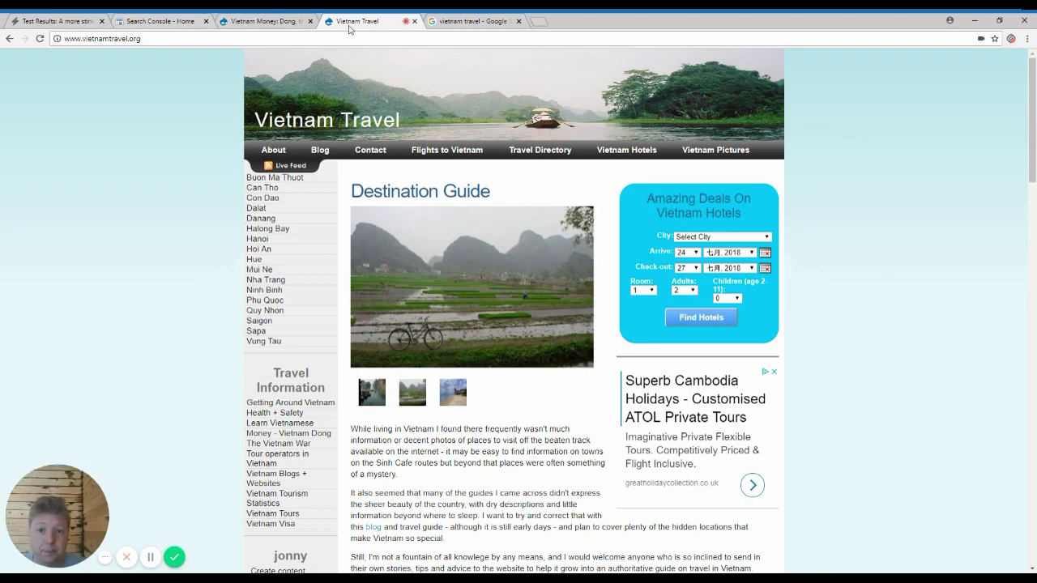
# Step: Reload the home page and inspect its meta description tag in DevTools, then switch to the money page
pyautogui.click(39, 38)
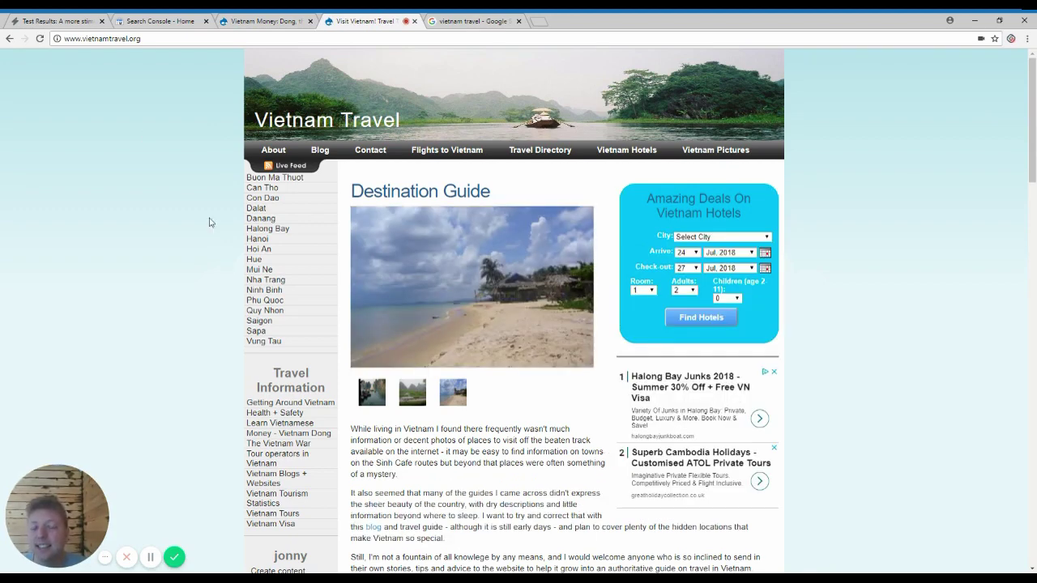
pyautogui.hotkey('ctrl', 'shift', 'i')
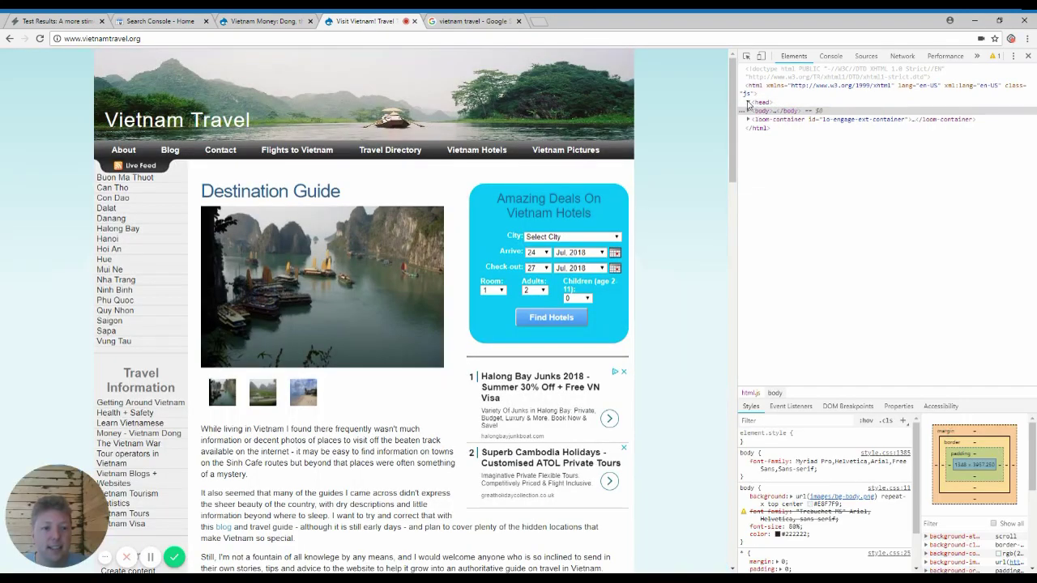
pyautogui.click(747, 102)
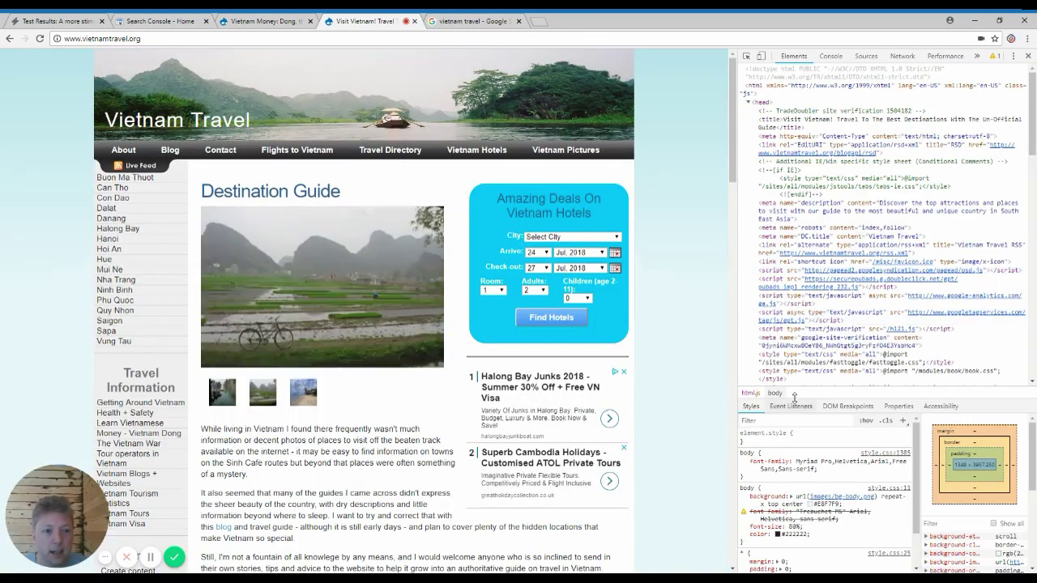
pyautogui.click(891, 209)
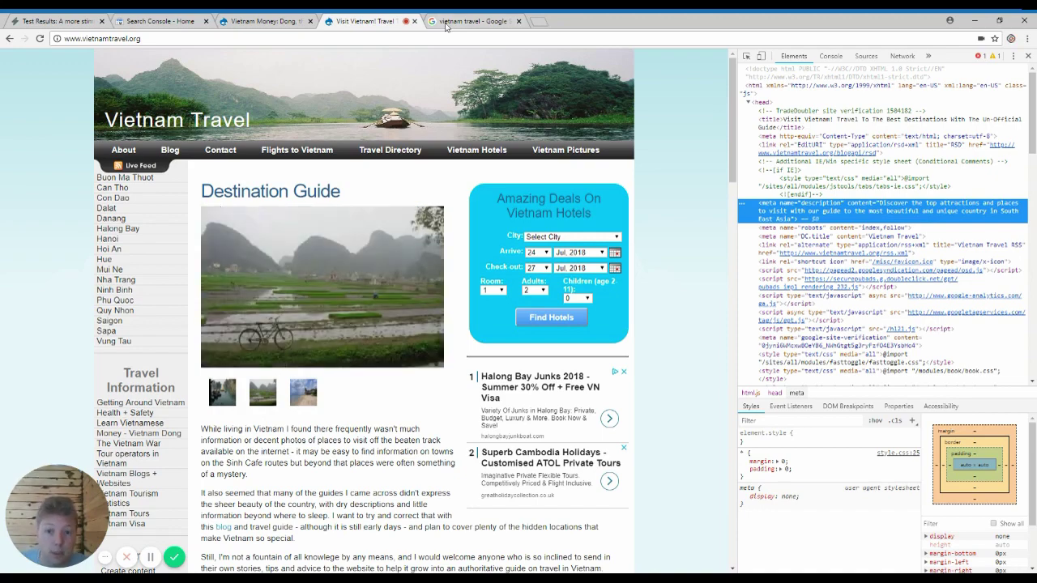
pyautogui.click(288, 21)
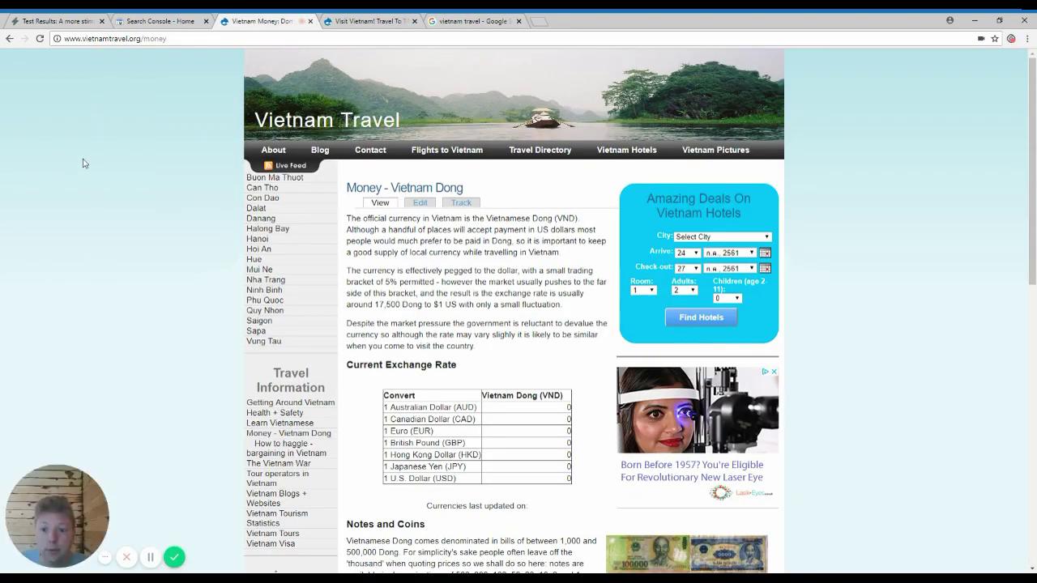
# Step: Inspect the money page's <head> in DevTools to confirm the 'Get a hold of your dong' meta description
pyautogui.hotkey('ctrl', 'shift', 'i')
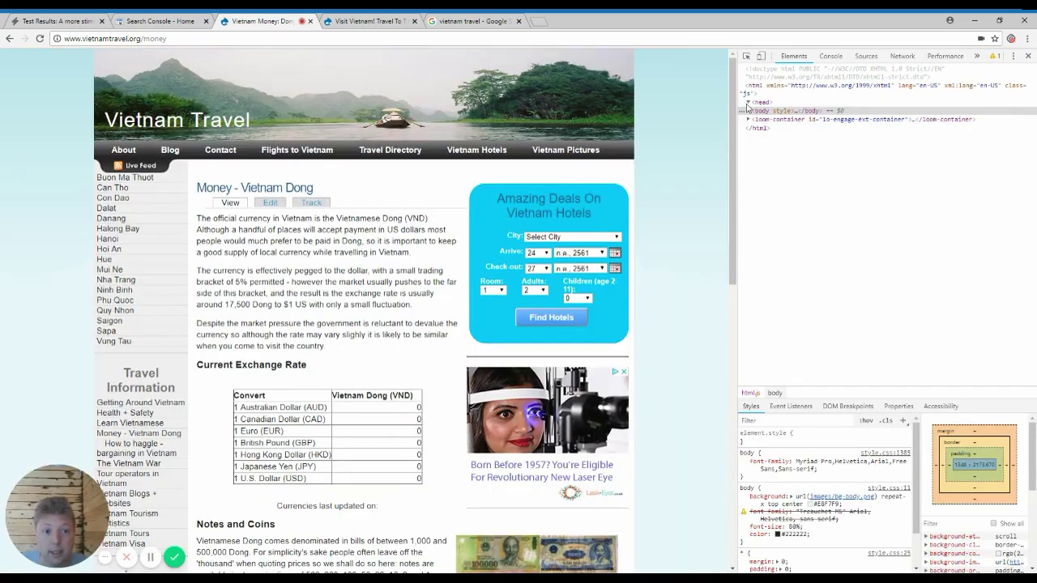
pyautogui.click(747, 103)
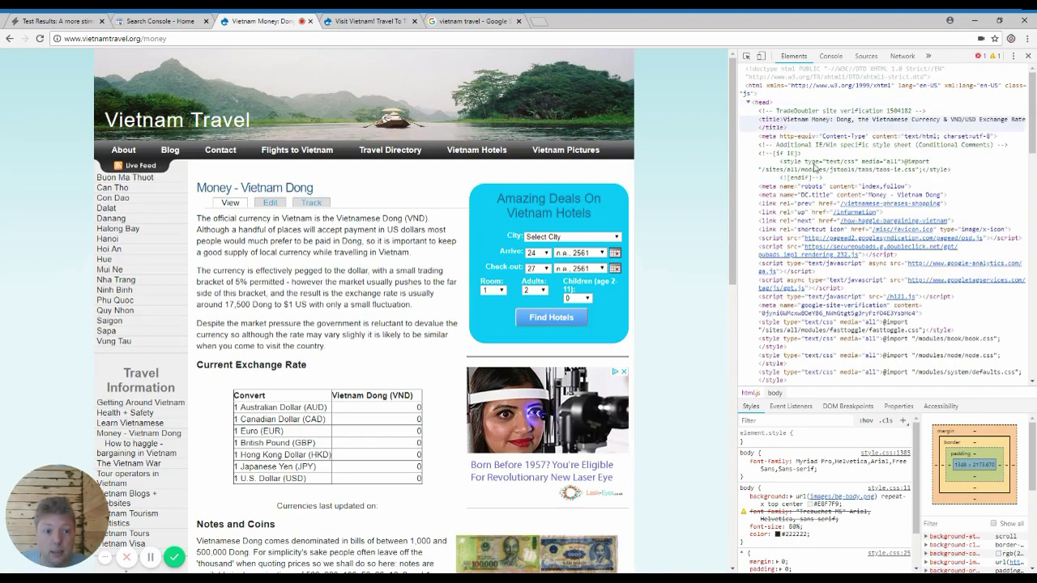
pyautogui.scroll(-10, 1030, 138)
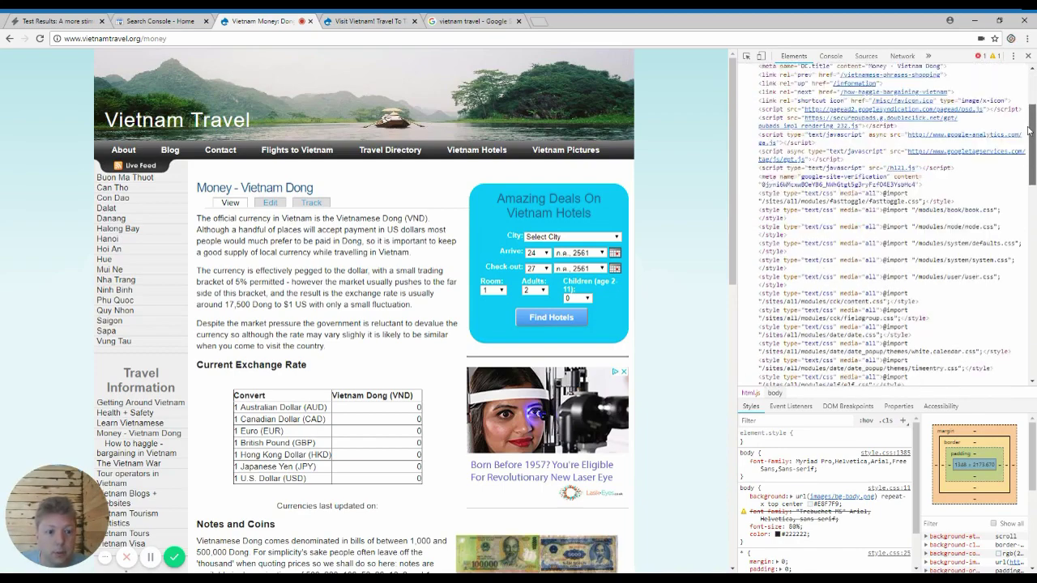
pyautogui.click(1023, 304)
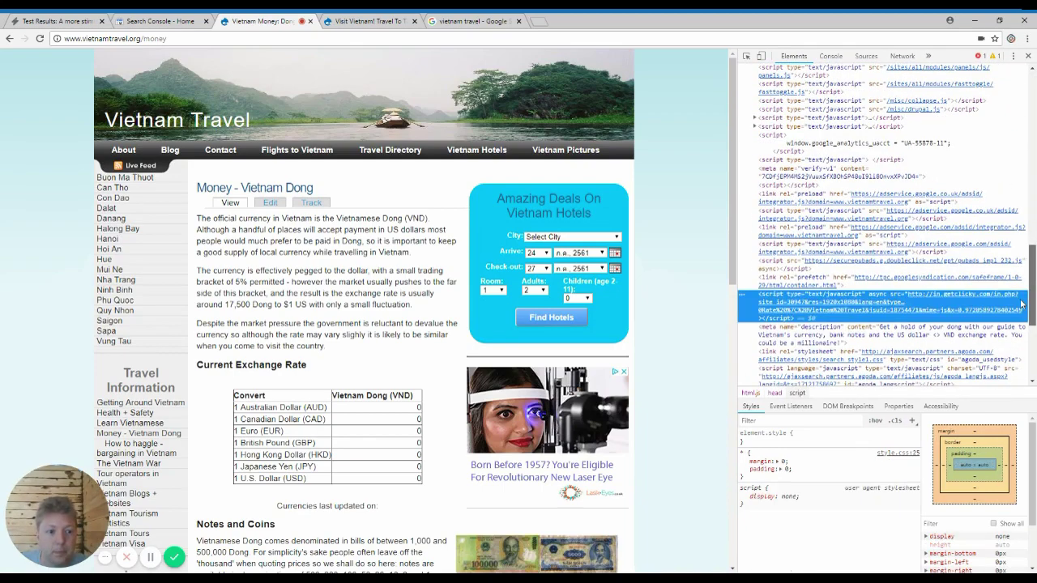
pyautogui.click(872, 329)
pyautogui.scroll(-3, 871, 330)
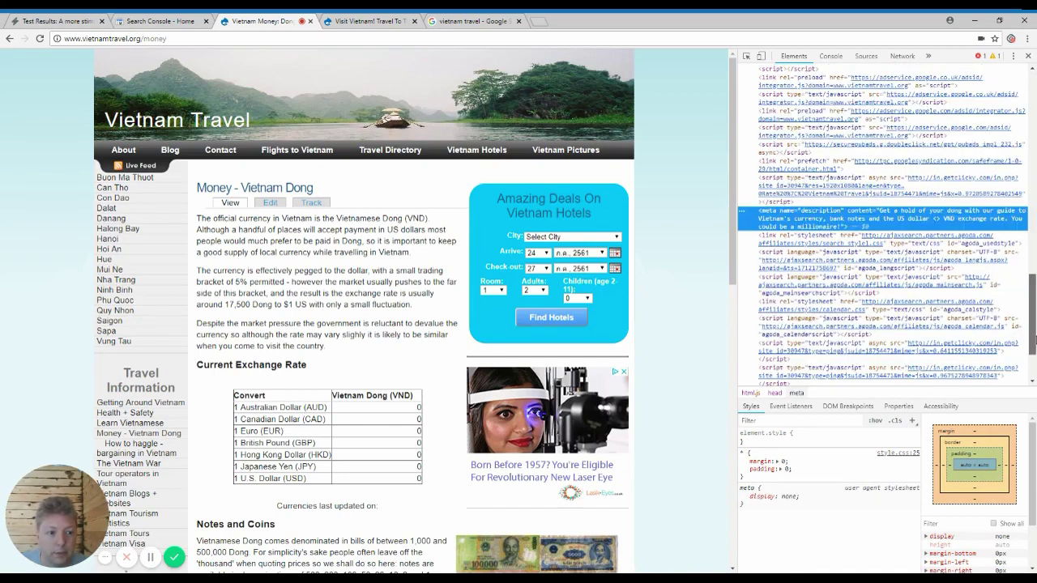